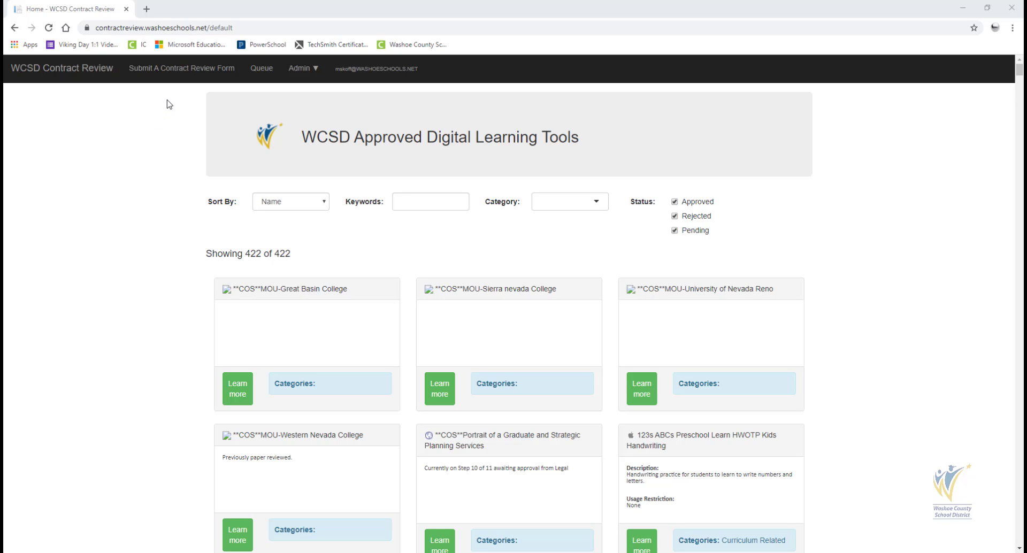
# Open a new contract review form and choose to submit a digital learning tool as the contract type
pyautogui.click(181, 75)
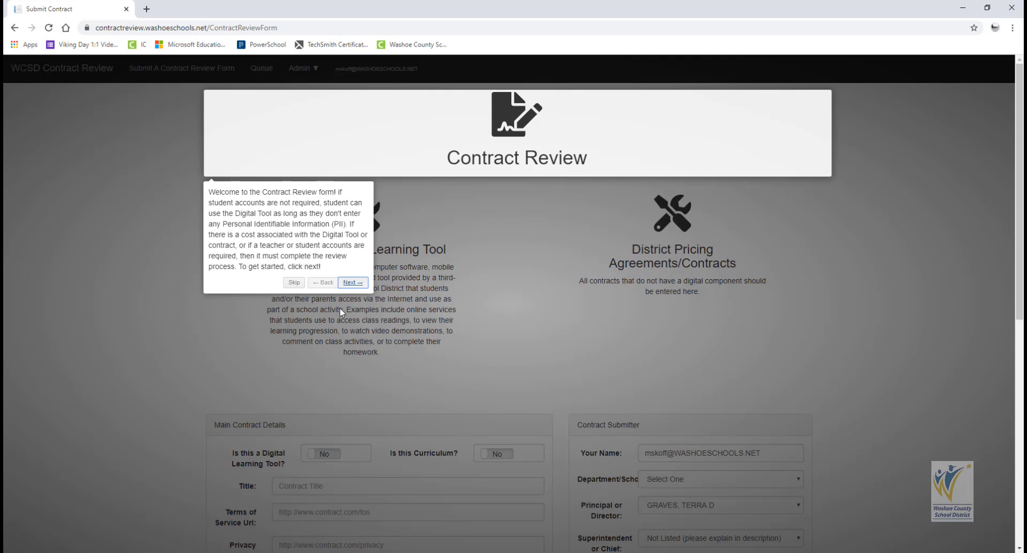
pyautogui.click(350, 283)
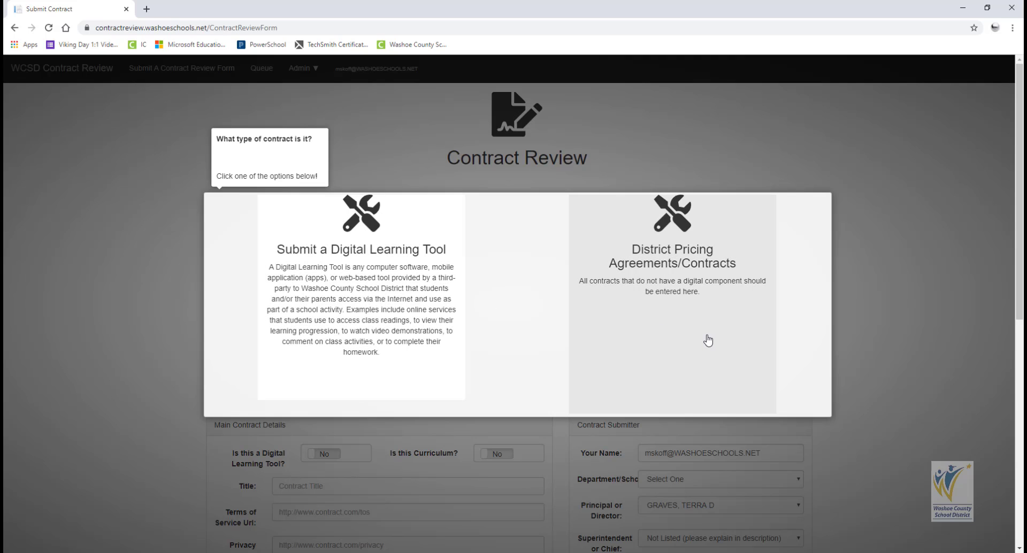
pyautogui.click(382, 302)
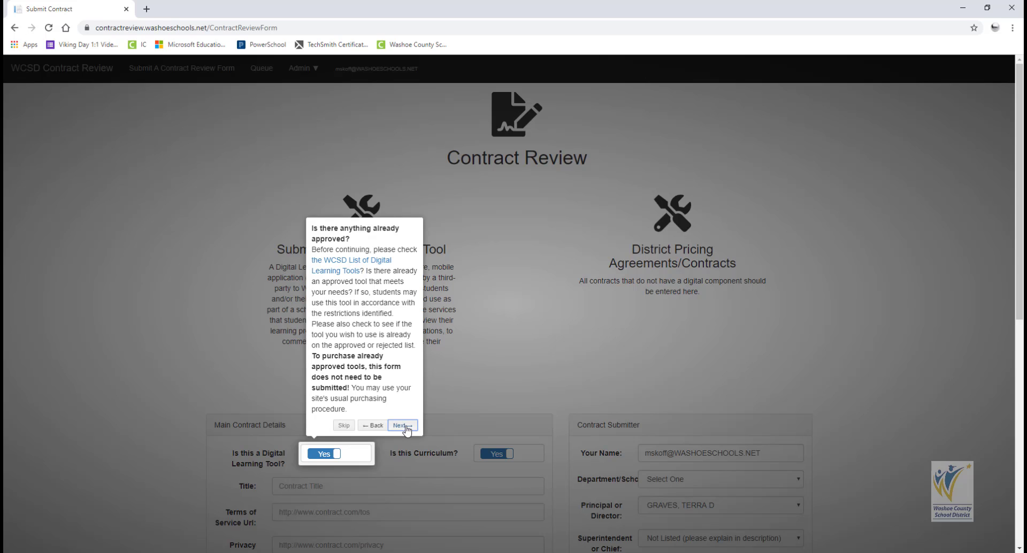
pyautogui.click(344, 426)
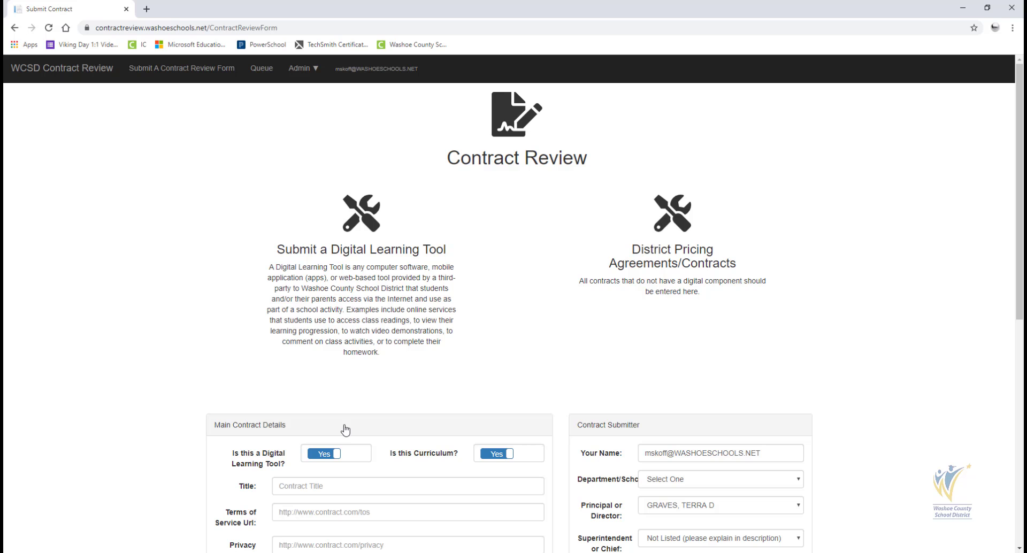
pyautogui.click(361, 287)
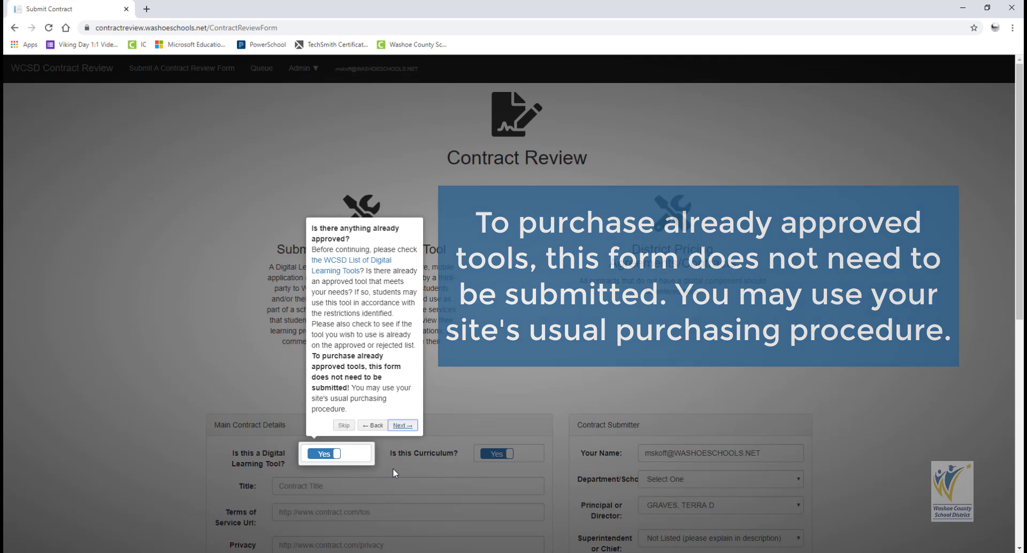
# Go through the form guide's notes on approved tools, accounts and PII, leaving both the Digital Learning Tool and Curriculum options at Yes
pyautogui.click(401, 426)
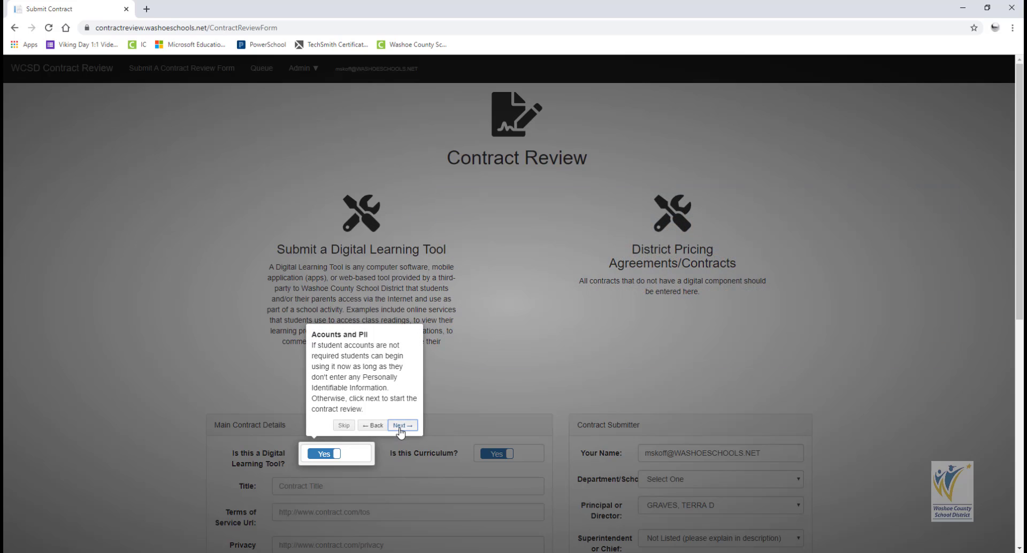
pyautogui.click(373, 426)
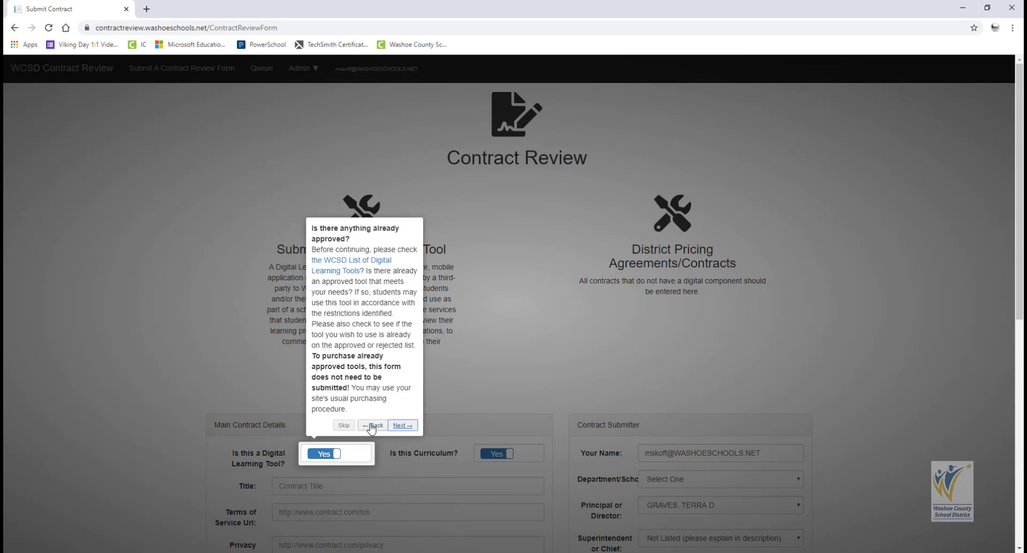
pyautogui.click(401, 426)
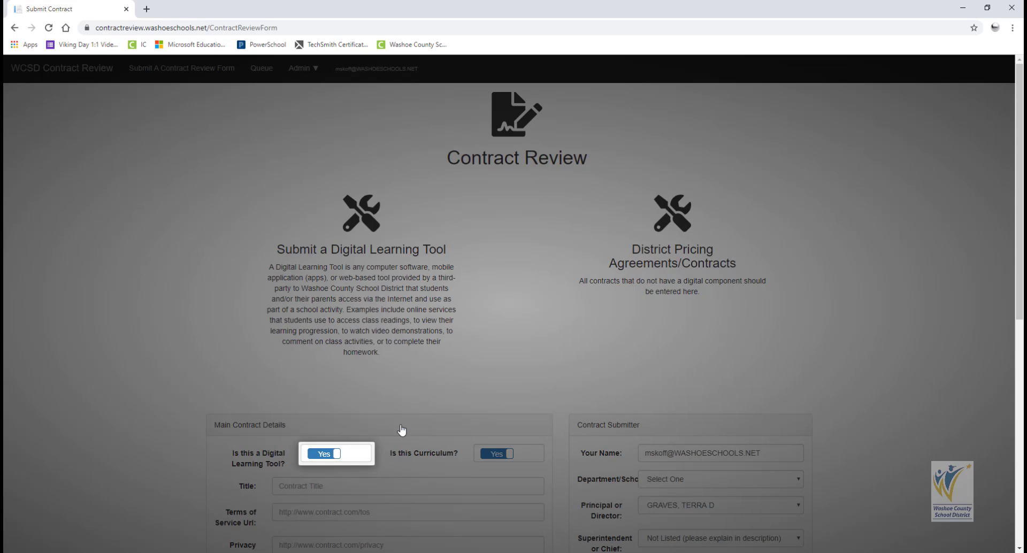
pyautogui.click(401, 426)
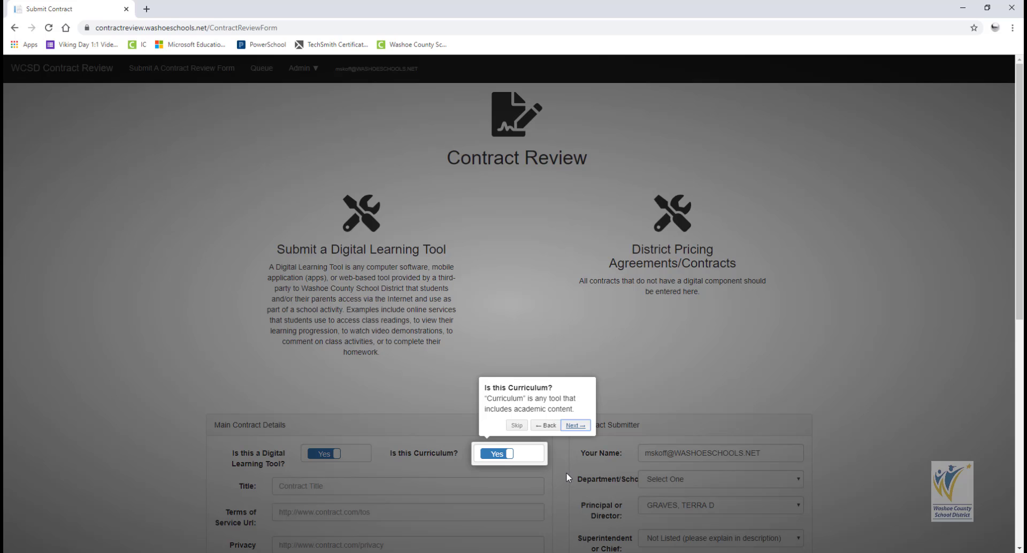
pyautogui.click(576, 425)
# Enter "Nearpod Example for this Tutorial" as the contract title and advance the guide to the terms of service section
pyautogui.click(299, 324)
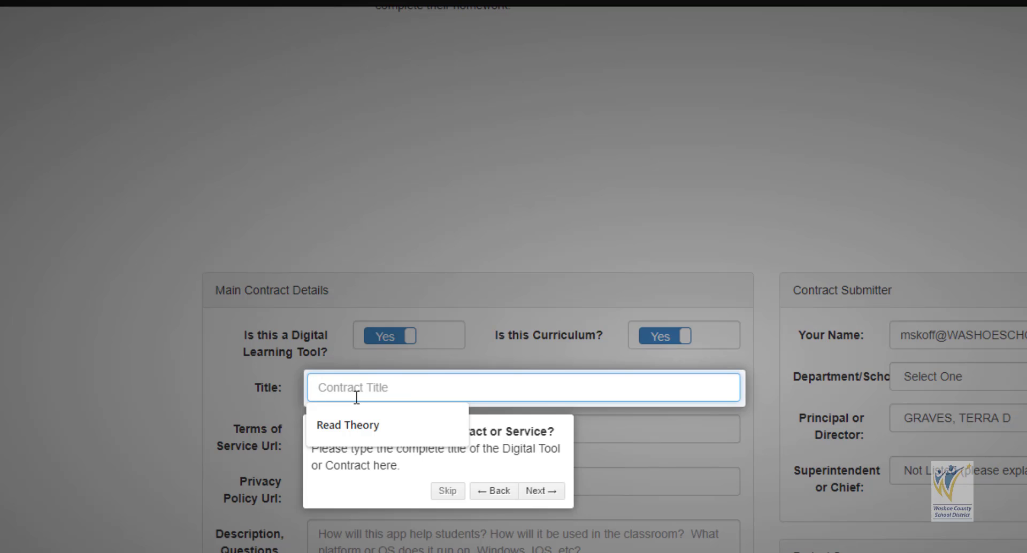
pyautogui.write('Nearpo')
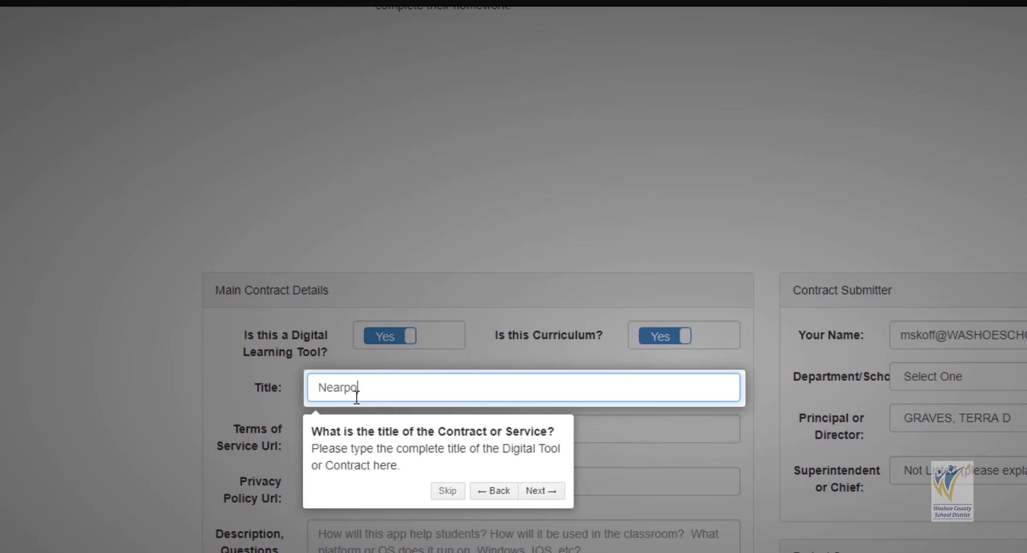
pyautogui.write('d Example for this Tutoria')
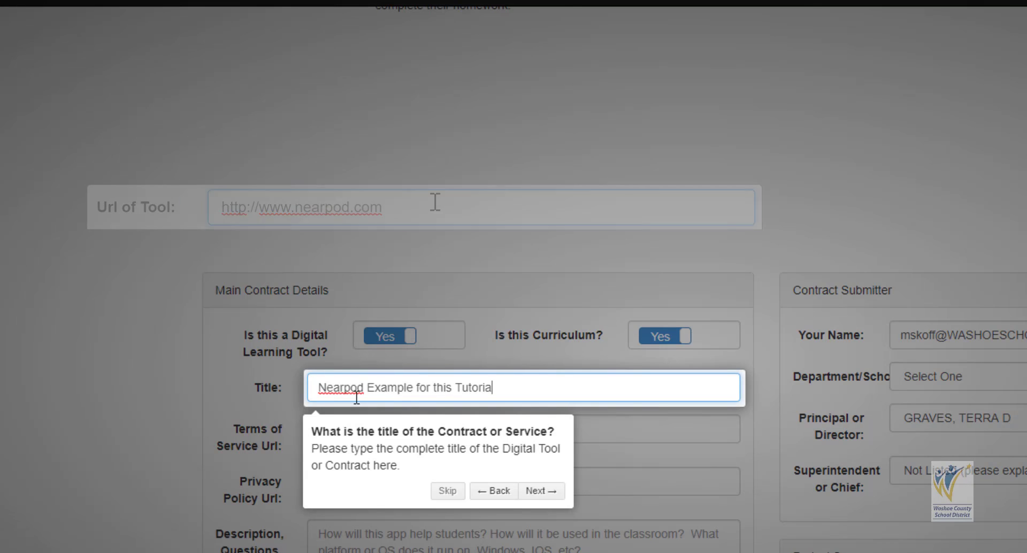
pyautogui.write('l')
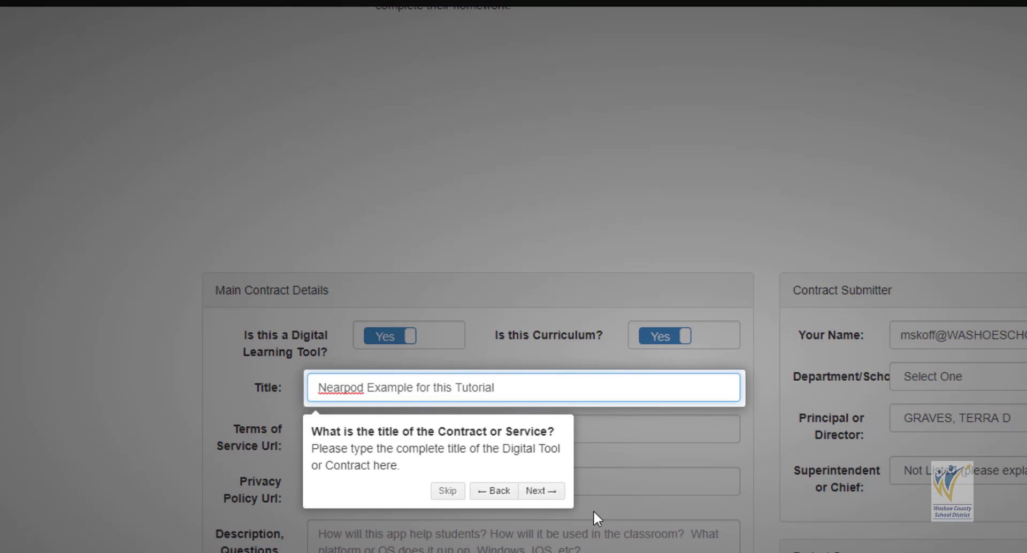
pyautogui.click(541, 491)
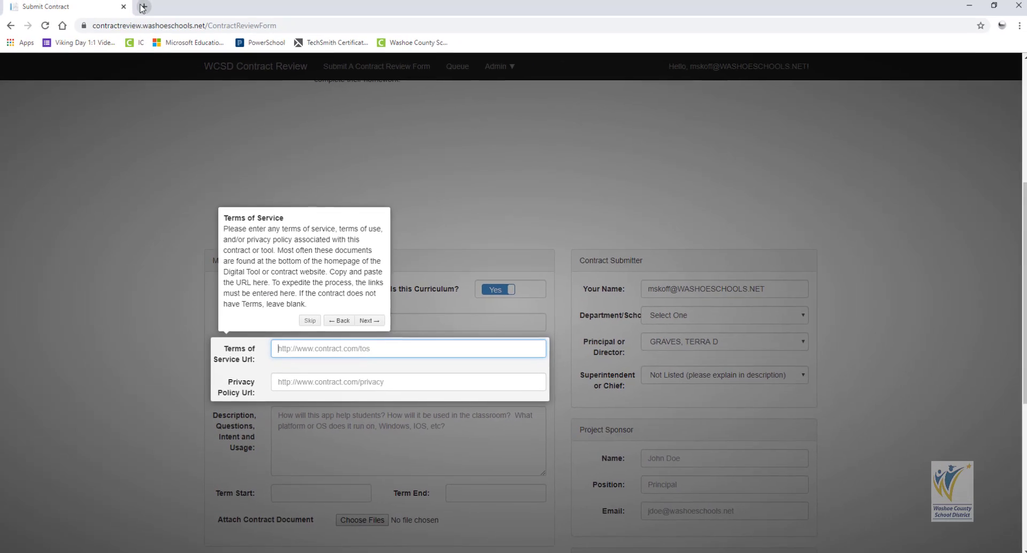
# Search the web for "nearpod" in a new browser tab and open the Nearpod website
pyautogui.click(142, 7)
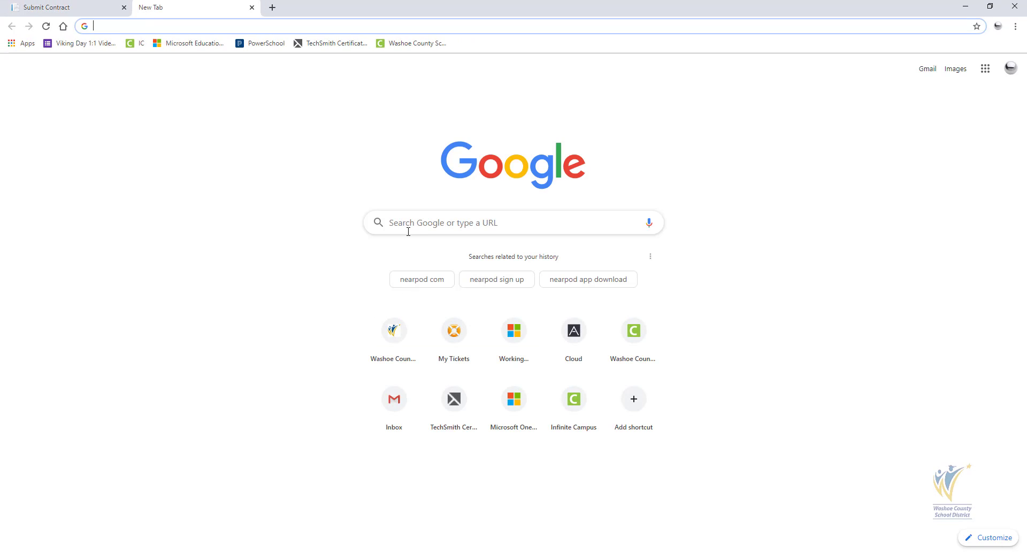
pyautogui.click(411, 230)
pyautogui.write('nearpod')
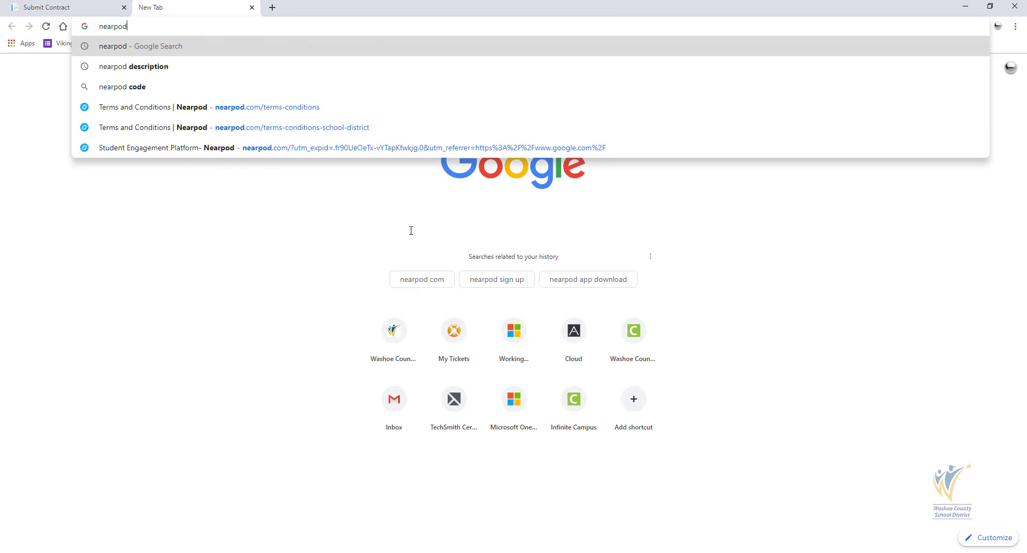
pyautogui.press('Return')
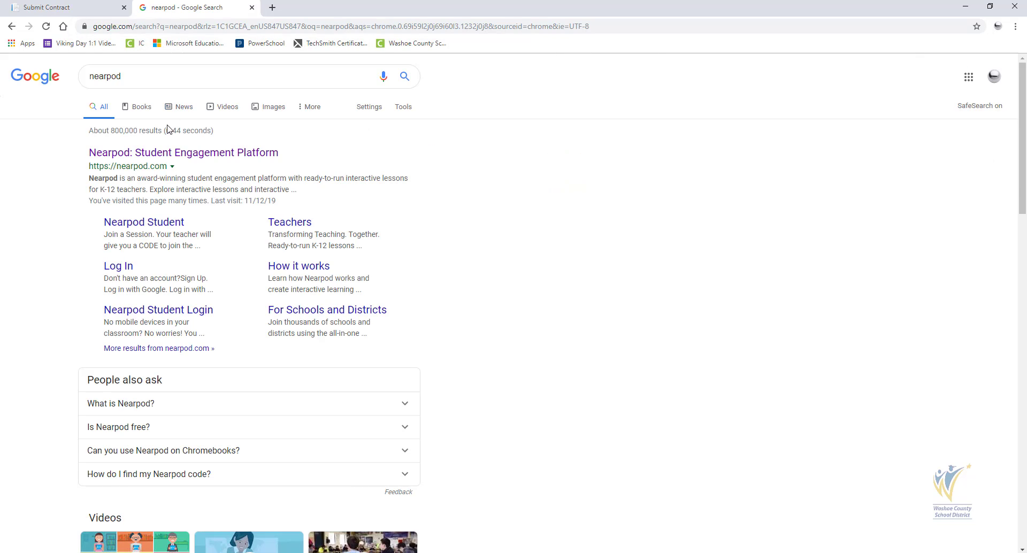
pyautogui.click(161, 153)
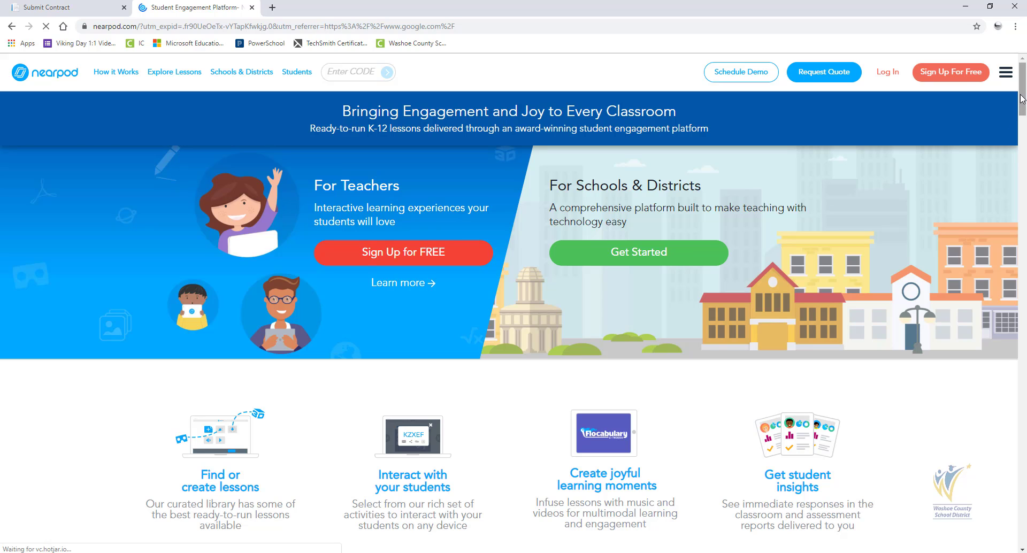
# Open Nearpod's terms and conditions for schools and districts and copy that page's address
pyautogui.scroll(-20, 975, 544)
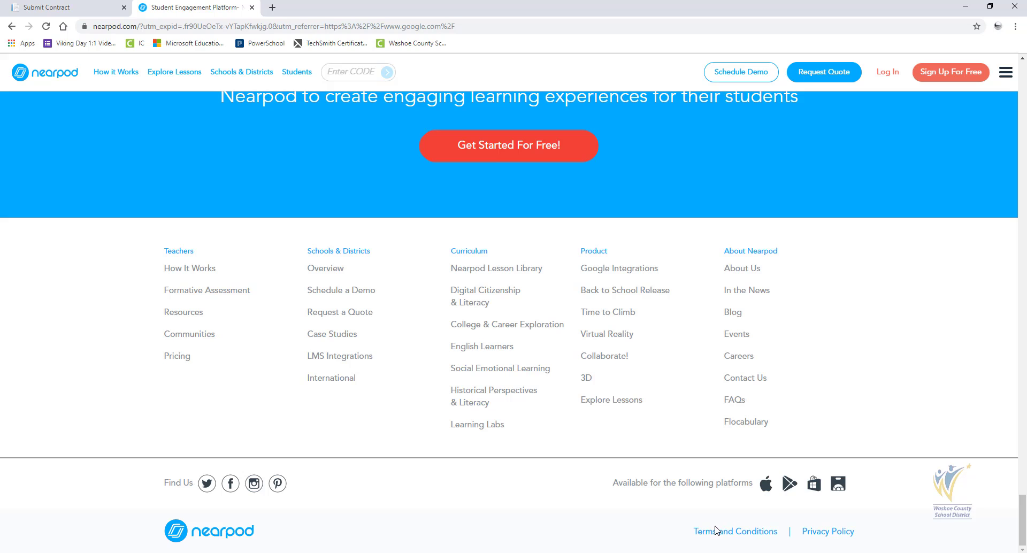
pyautogui.click(714, 531)
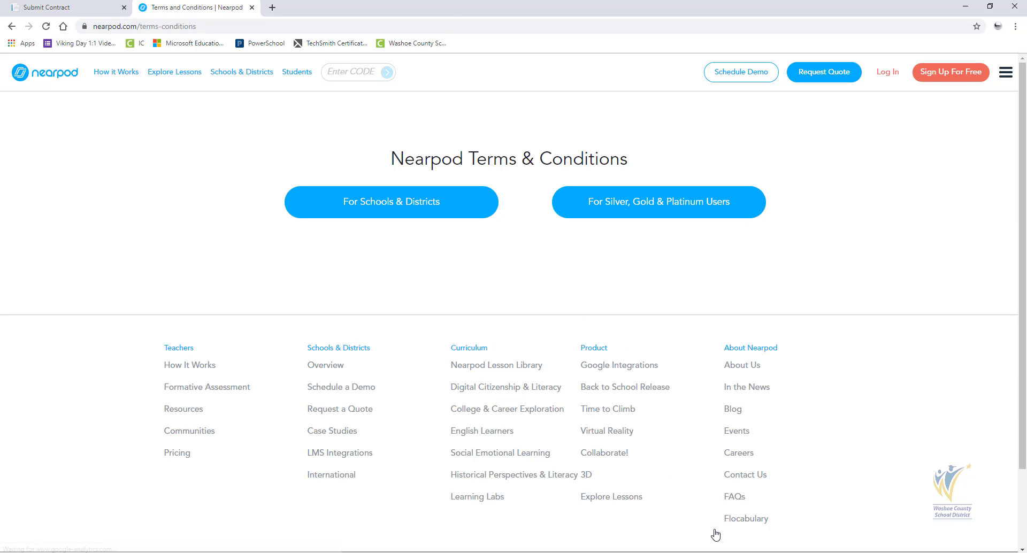
pyautogui.click(386, 209)
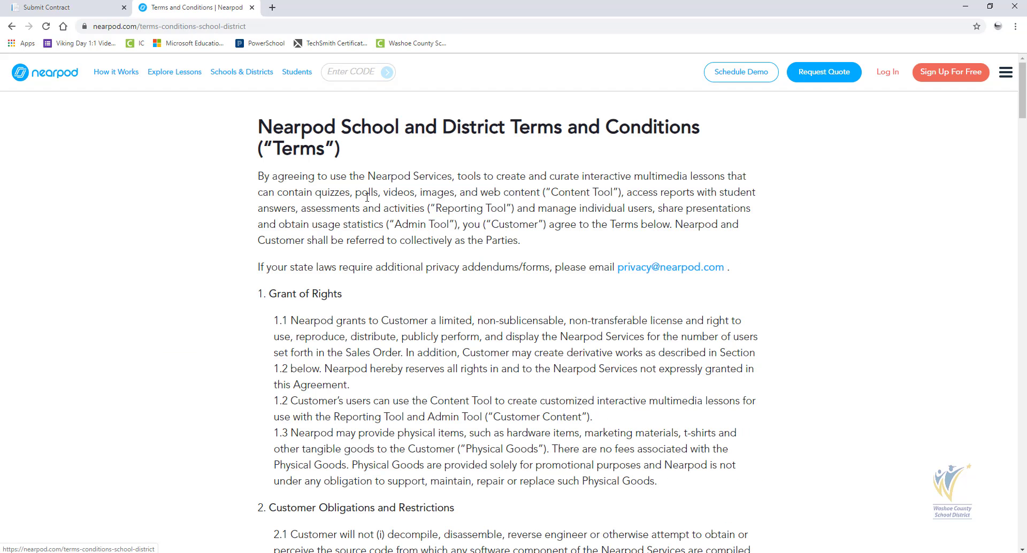
pyautogui.click(199, 28)
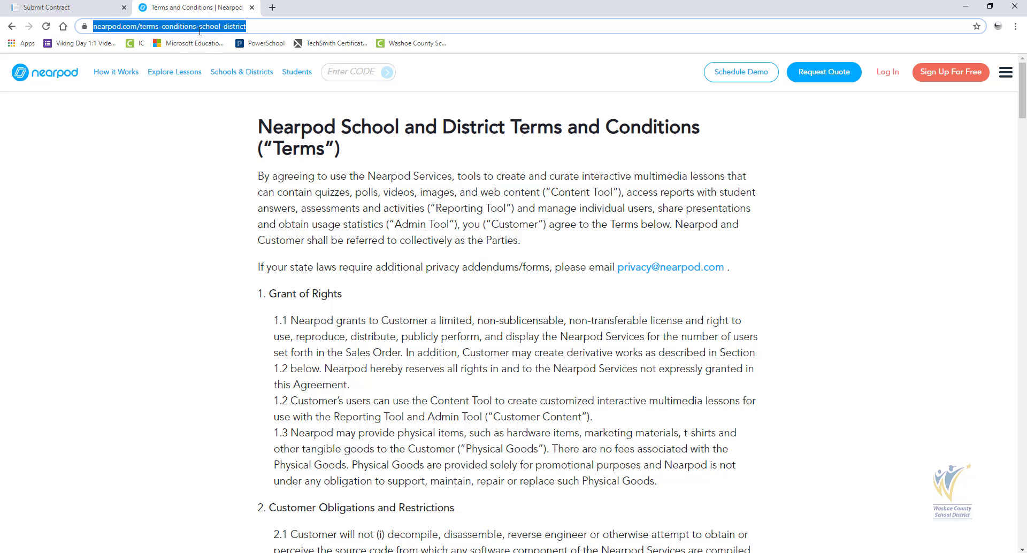
pyautogui.rightClick(200, 31)
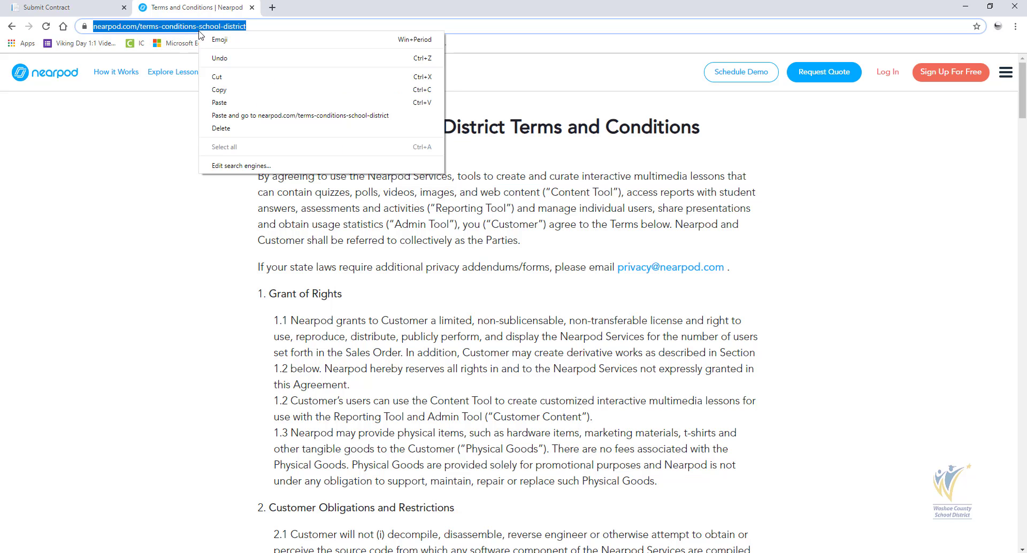
pyautogui.click(226, 90)
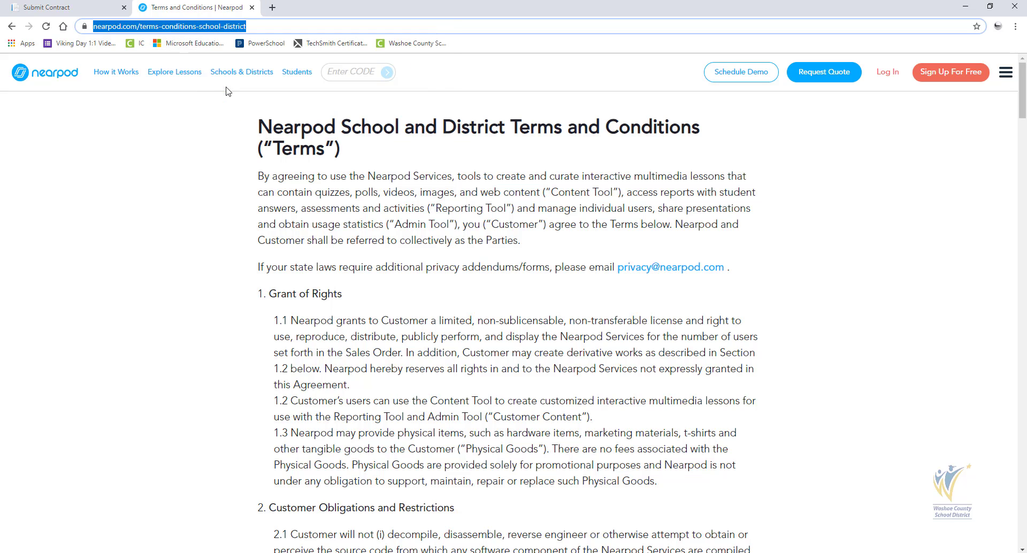
# Return to the contract form and paste the copied nearpod.com/terms-conditions-school-district address as the Terms of Service Url
pyautogui.click(57, 9)
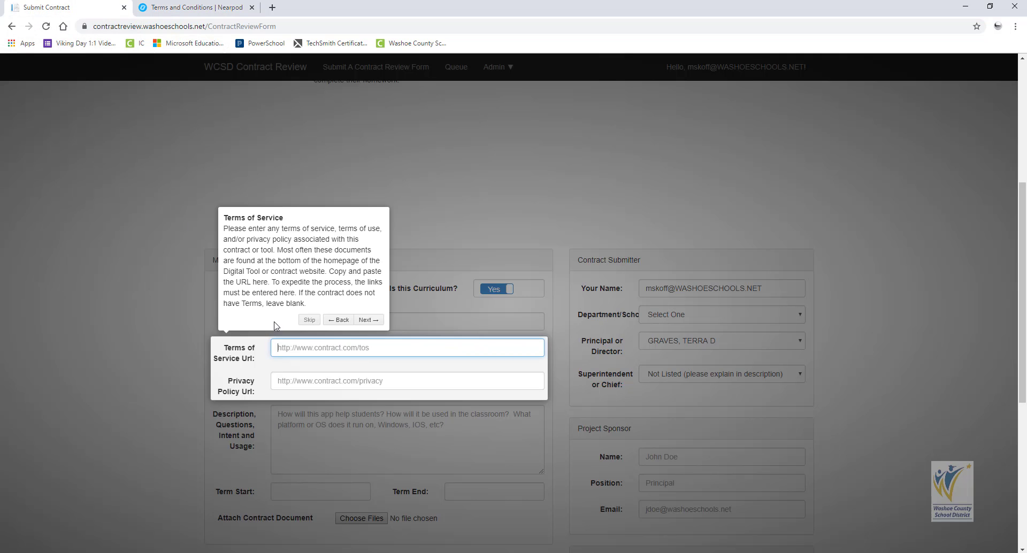
pyautogui.rightClick(299, 355)
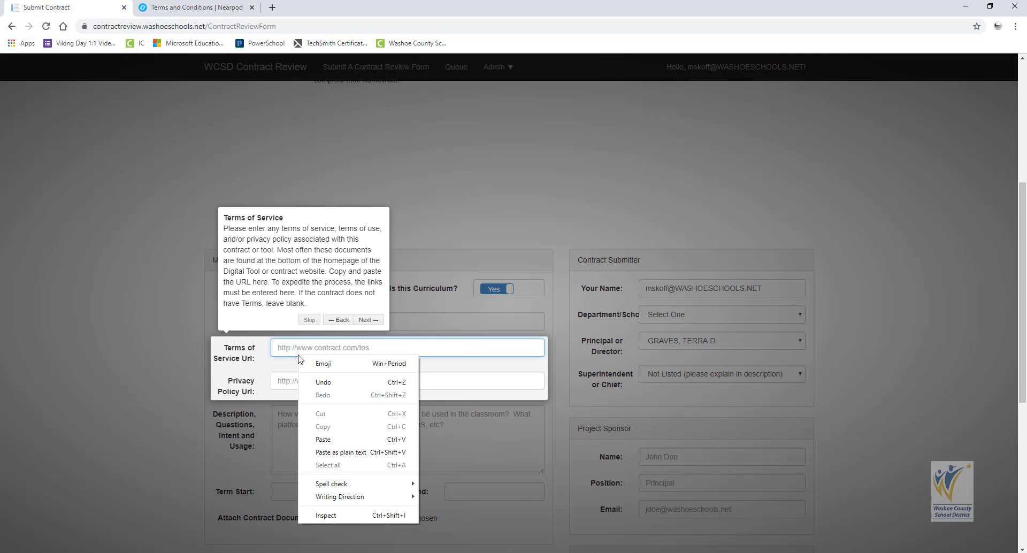
pyautogui.click(332, 440)
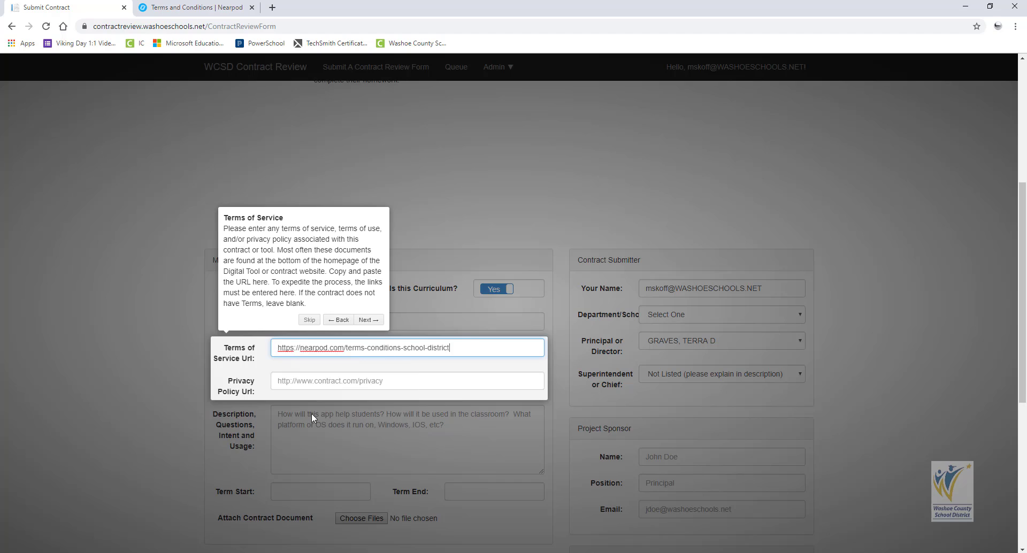
# Return to the Nearpod site, open its privacy policy and copy that page's address
pyautogui.click(294, 382)
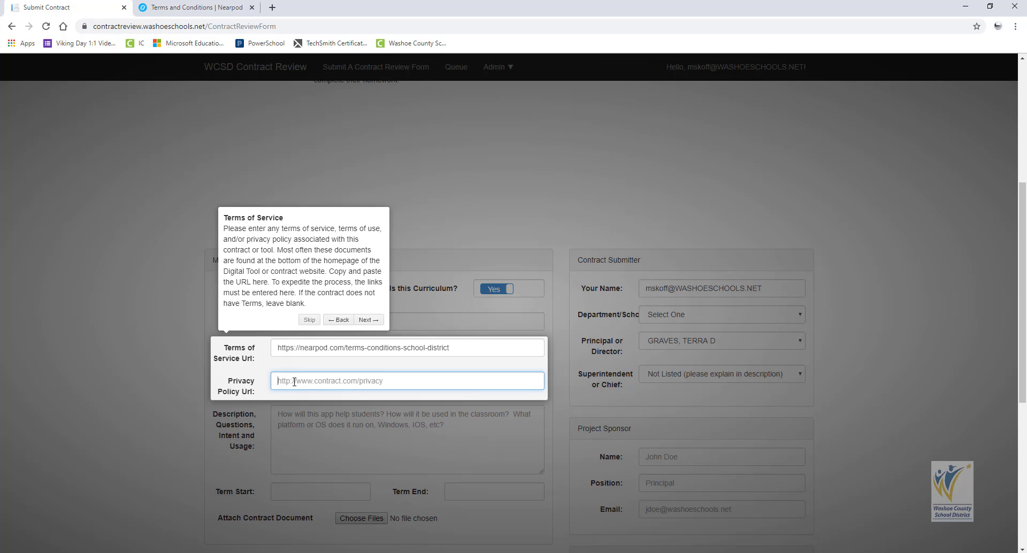
pyautogui.click(195, 11)
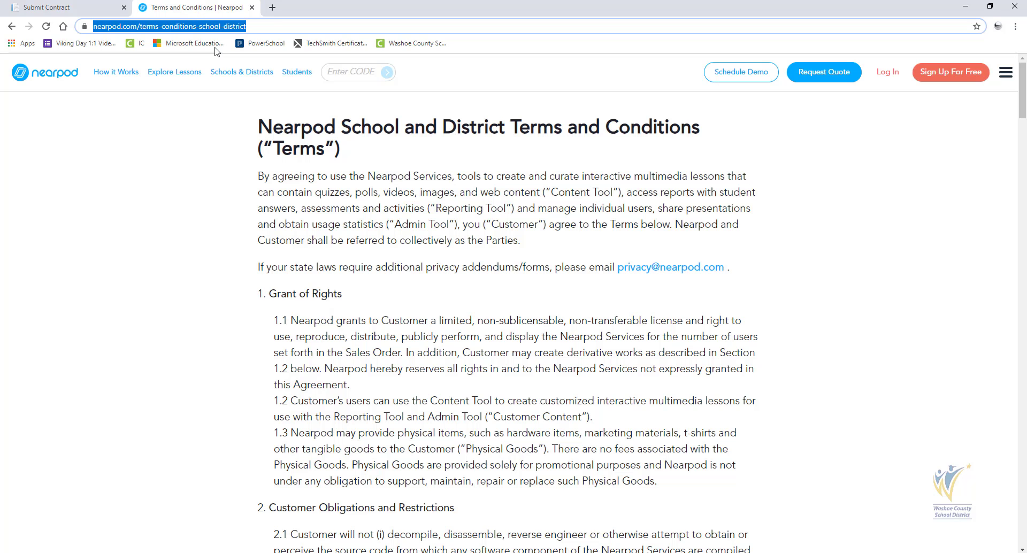
pyautogui.moveTo(1022, 90); pyautogui.dragTo(1021, 518)
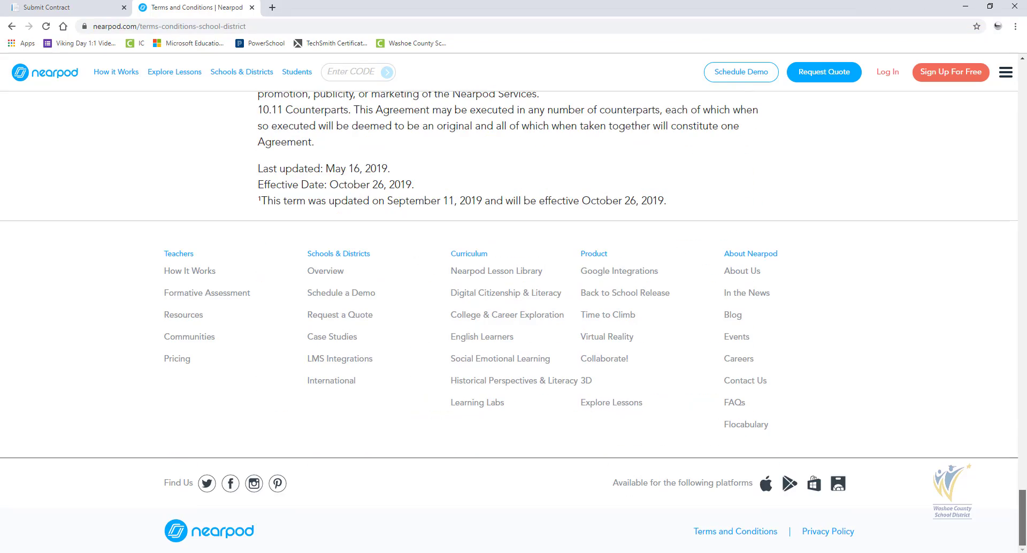
pyautogui.click(826, 532)
pyautogui.rightClick(181, 29)
pyautogui.hotkey('ctrl', 'c')
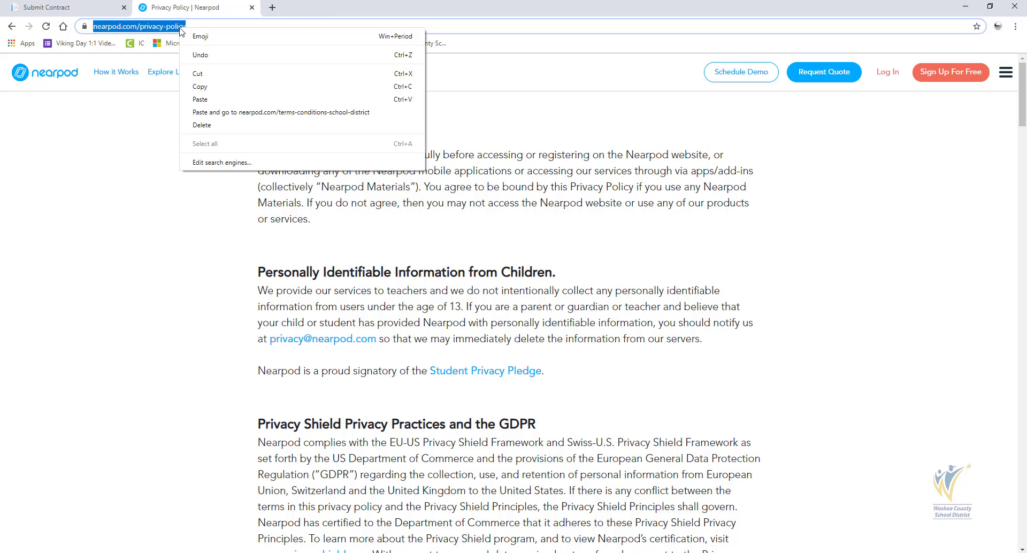
pyautogui.click(206, 87)
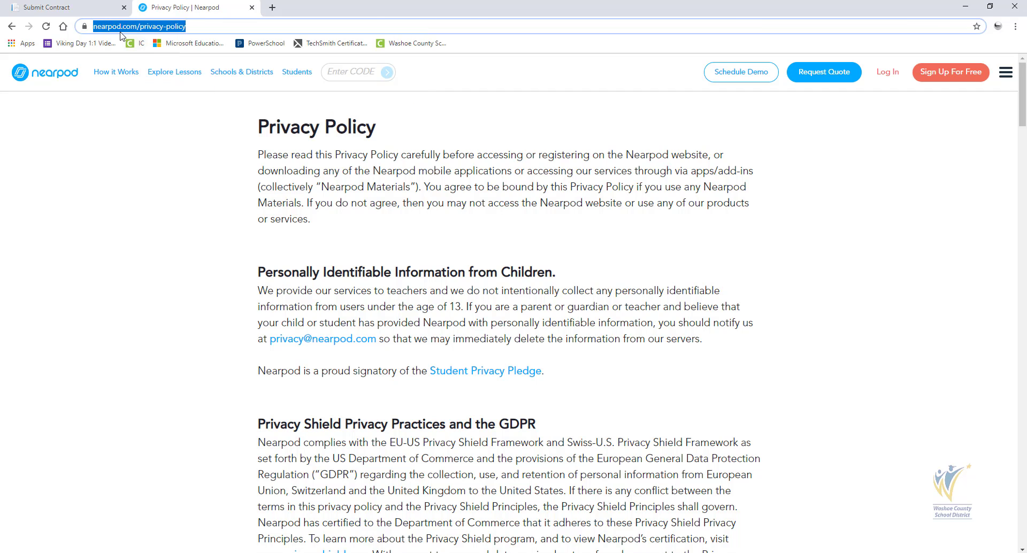
# Paste the copied nearpod.com/privacy-policy address as the form's Privacy Policy Url and advance the guide to the contract description
pyautogui.click(66, 13)
pyautogui.rightClick(302, 384)
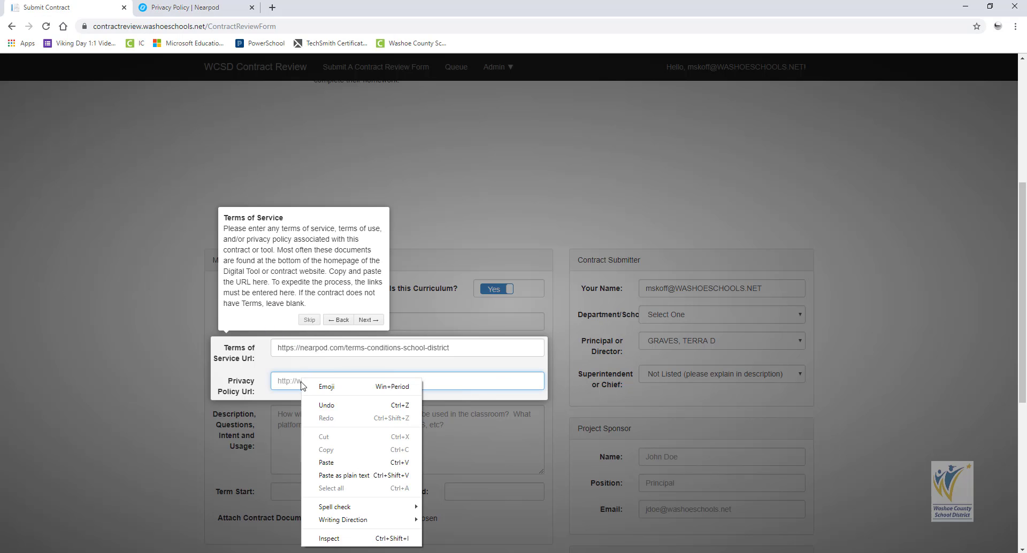
pyautogui.click(348, 463)
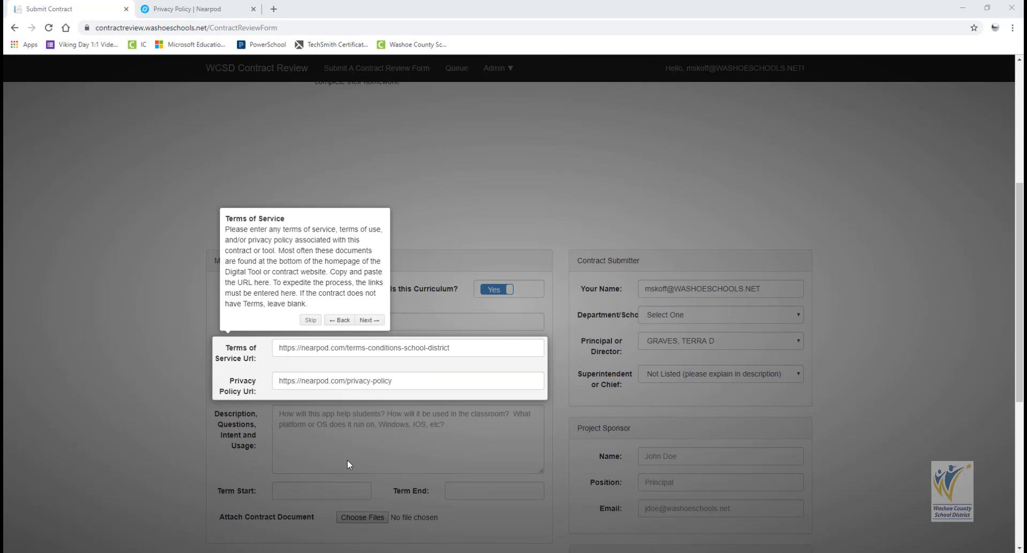
pyautogui.click(369, 320)
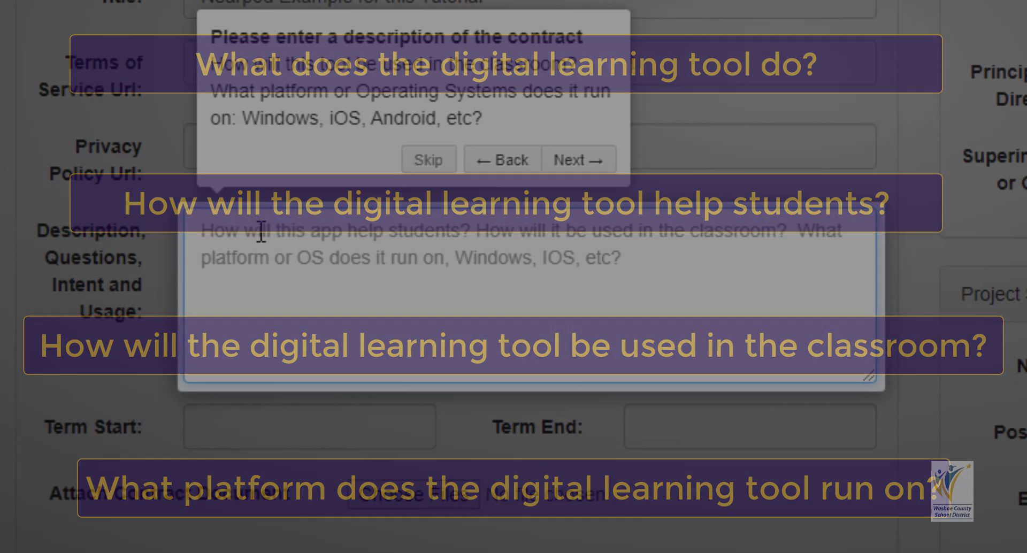
# Paste the prepared Nearpod description, covering classroom use and iOS, Windows and Android compatibility, and advance the guide to the contract dates
pyautogui.hotkey('ctrl', 'v')
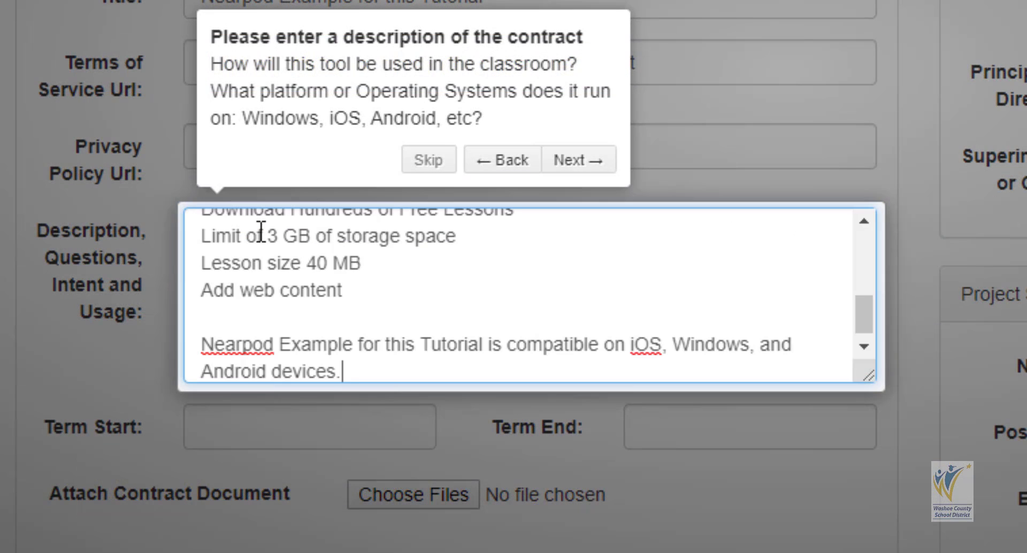
pyautogui.write('.')
pyautogui.moveTo(871, 319); pyautogui.dragTo(891, 241)
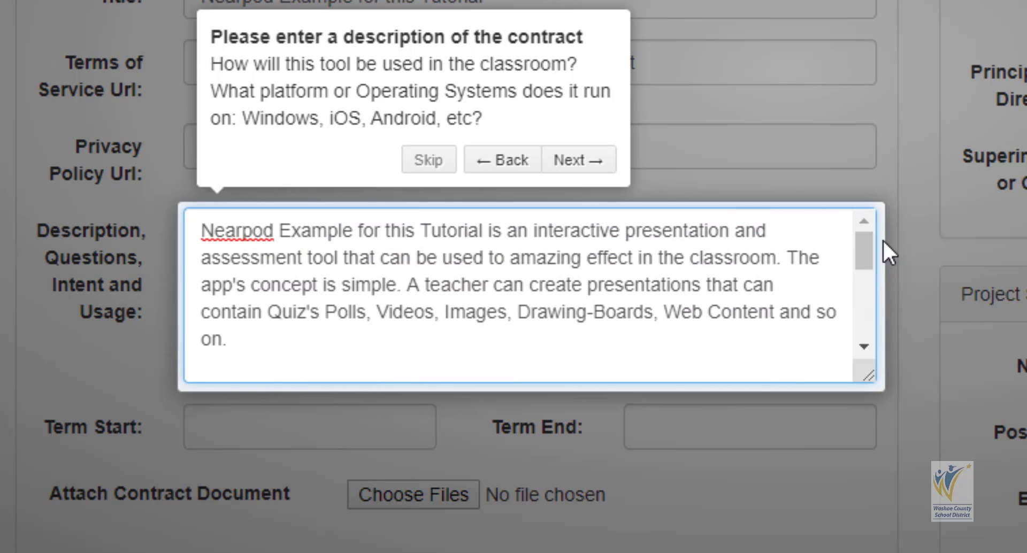
pyautogui.click(574, 160)
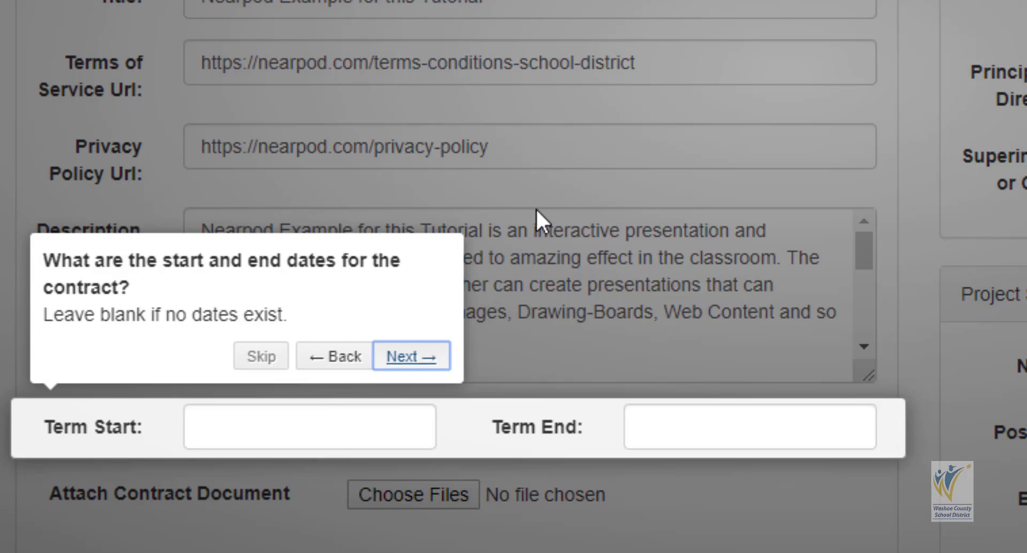
# Leave the term dates and attachment blank, download the Software Acquisition Checklist, and advance the guide to the contract submitter details
pyautogui.click(411, 356)
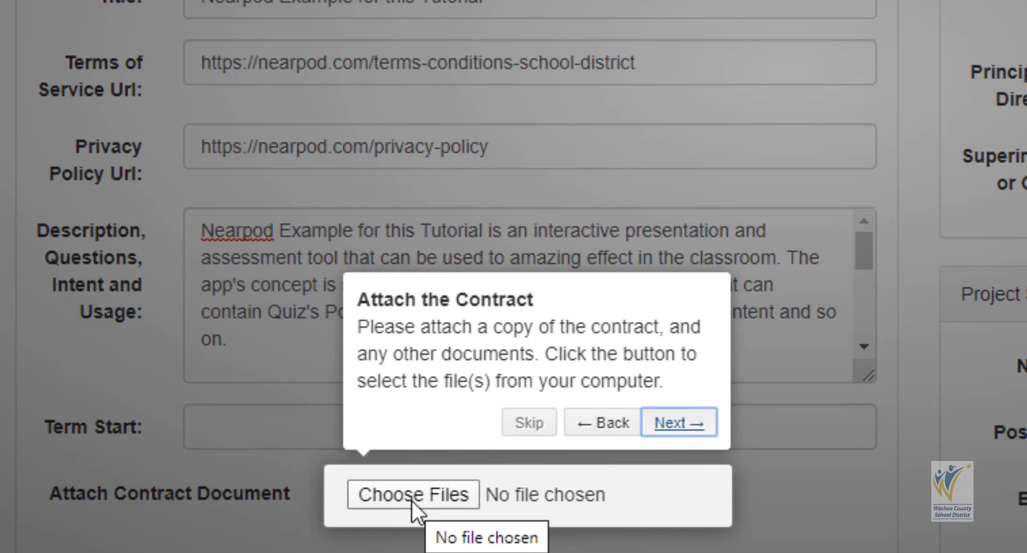
pyautogui.click(672, 423)
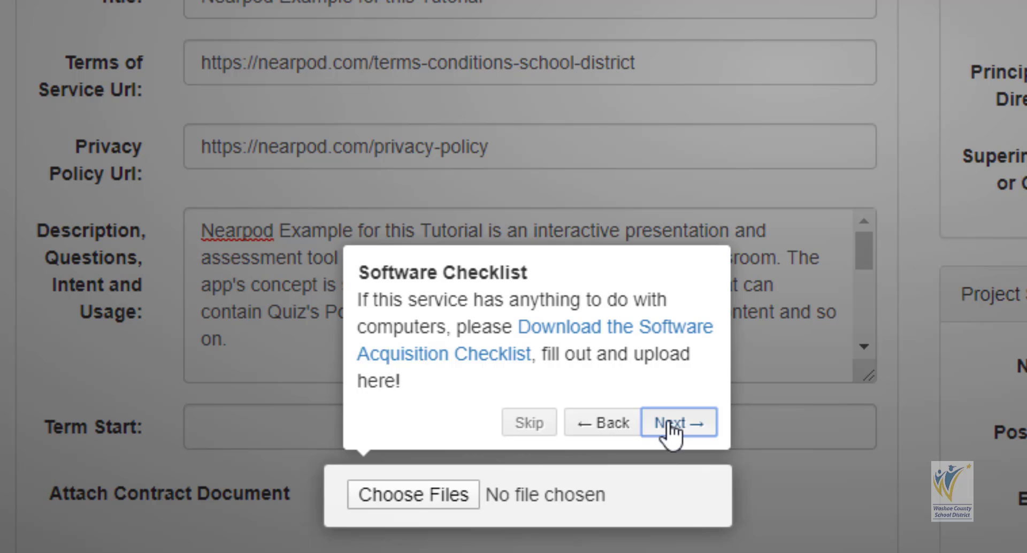
pyautogui.click(569, 334)
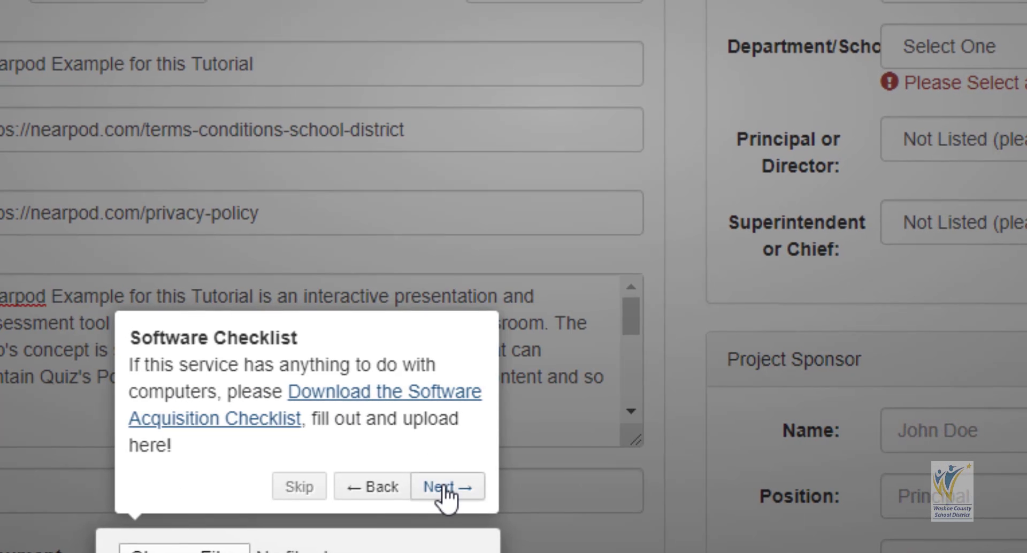
pyautogui.click(444, 487)
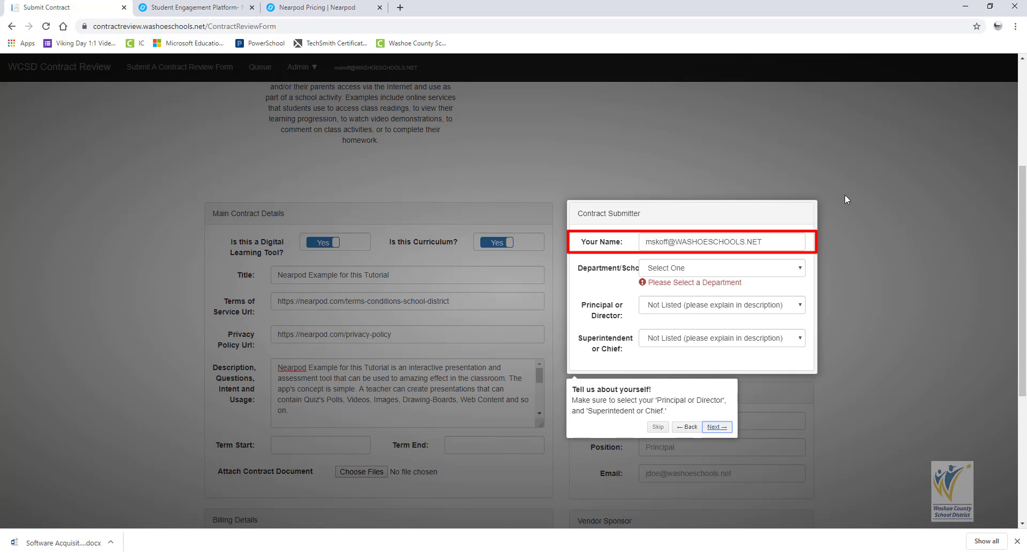
# Set the submitter's department to 21st Century Learning and select the principal or director's name from the staff list
pyautogui.click(797, 269)
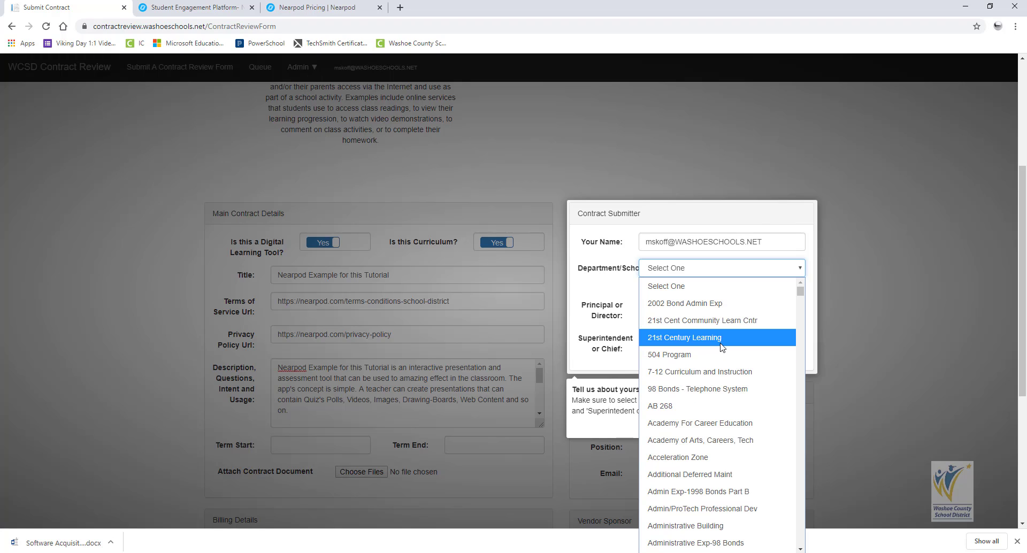
pyautogui.click(720, 337)
pyautogui.click(798, 294)
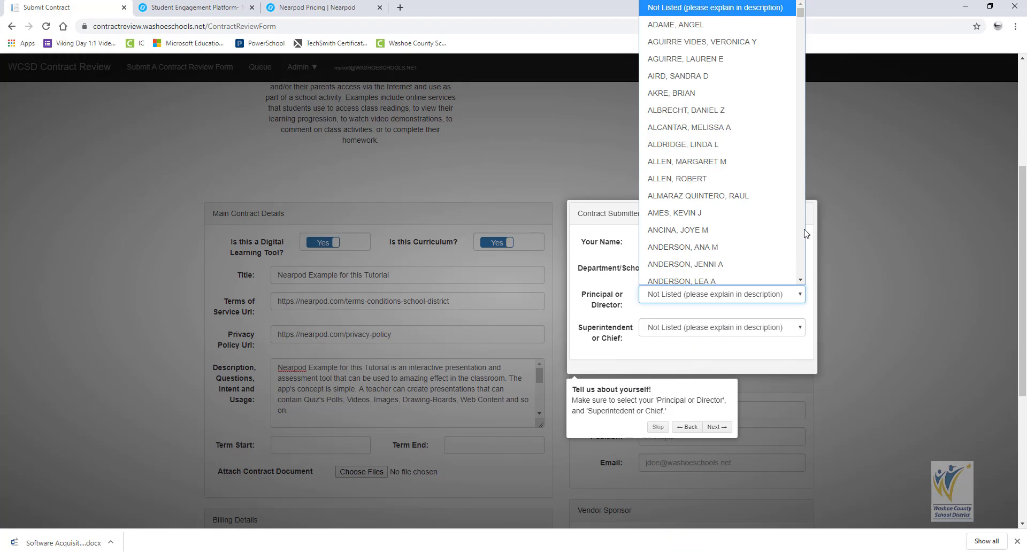
pyautogui.moveTo(800, 14); pyautogui.dragTo(781, 80)
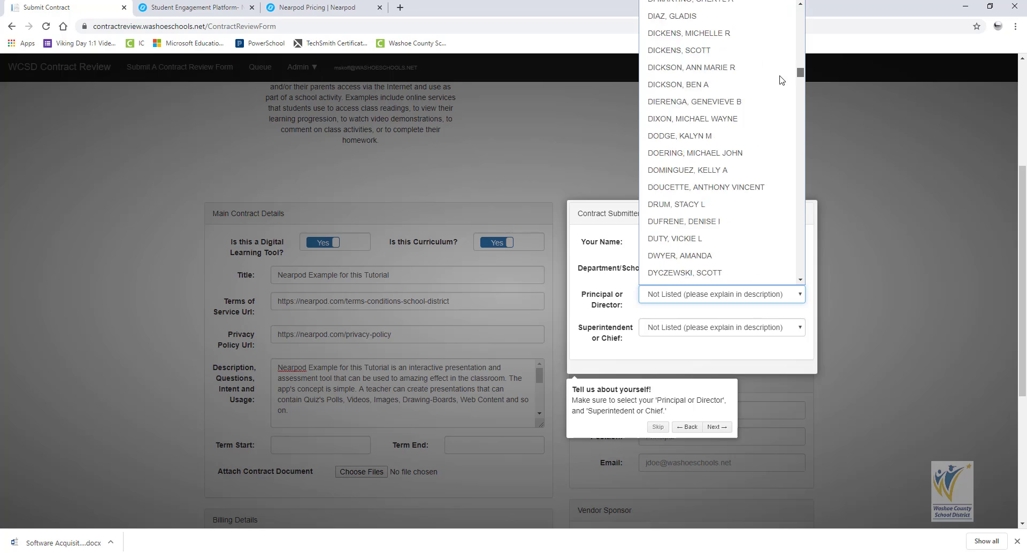
pyautogui.scroll(-20, 778, 88)
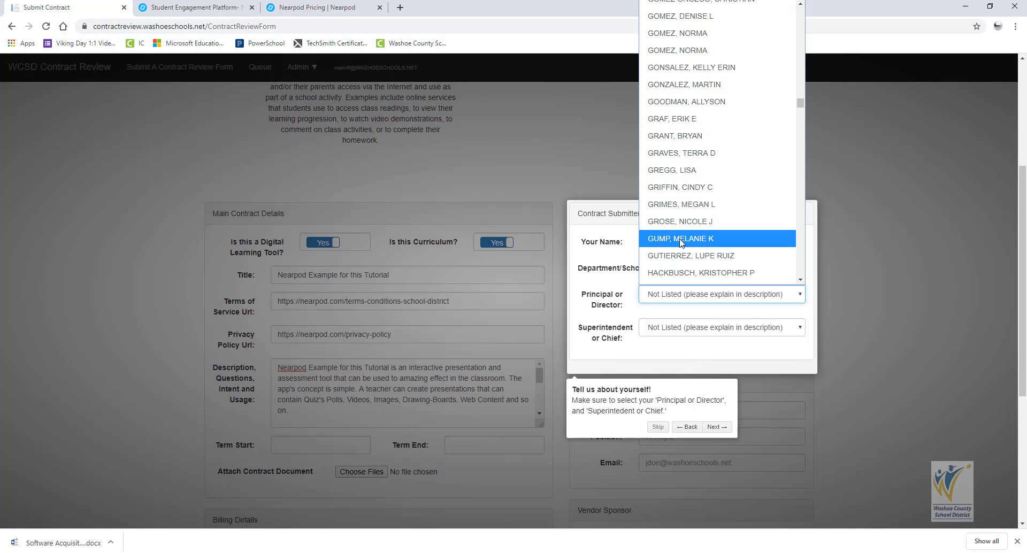
pyautogui.click(703, 154)
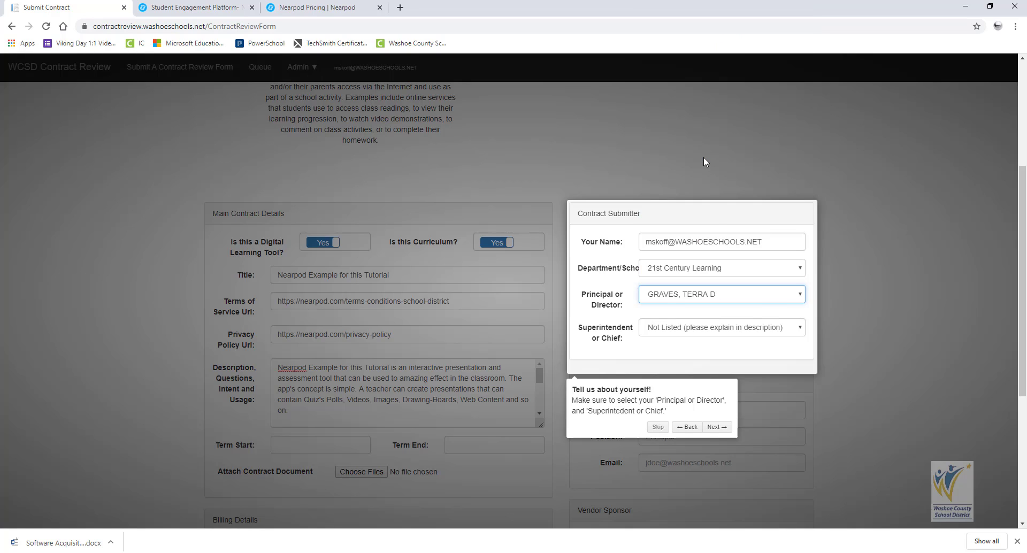
# Select the superintendent or chief's name and advance the guide to the billing details, leaving the project and vendor sponsors blank
pyautogui.click(786, 327)
pyautogui.scroll(-1, 733, 307)
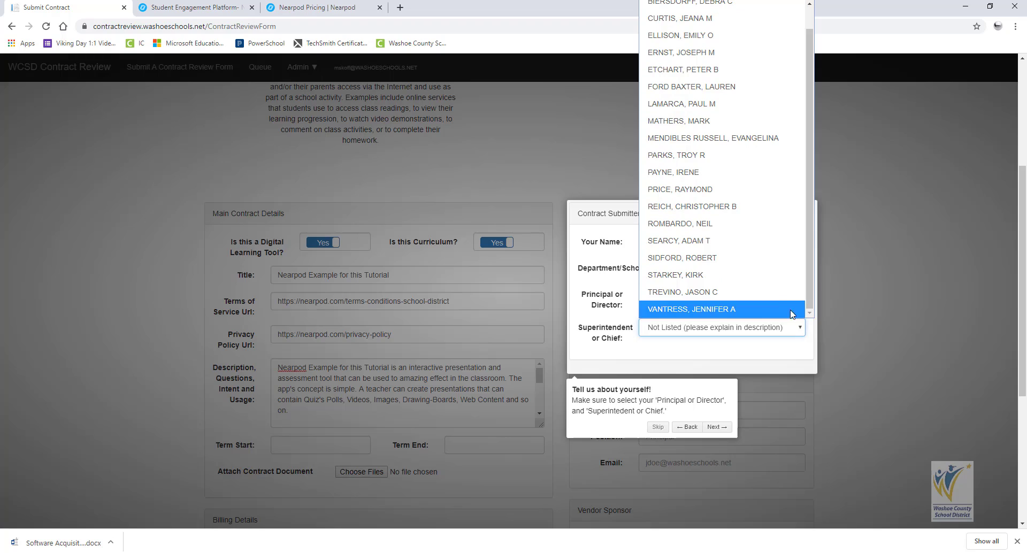
pyautogui.click(731, 257)
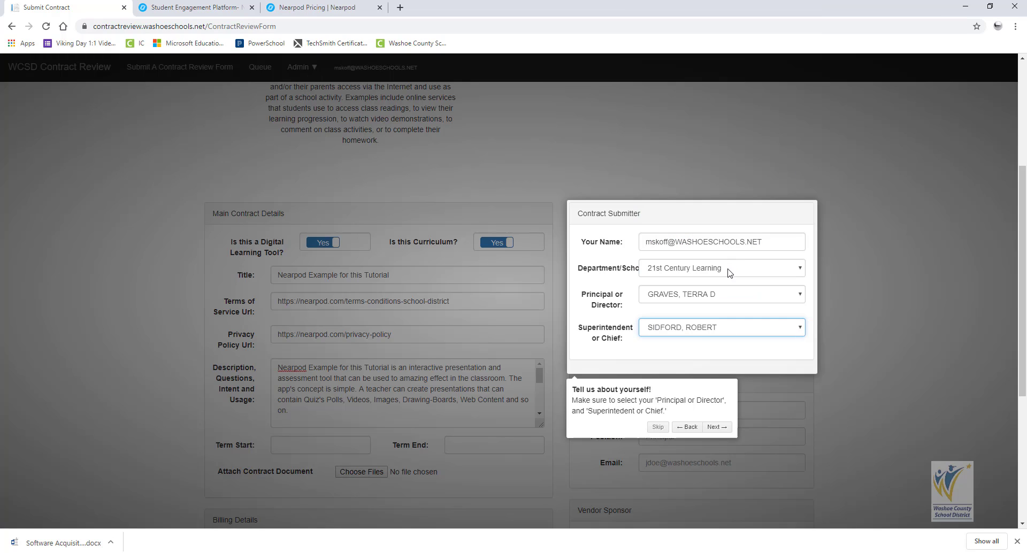
pyautogui.click(717, 428)
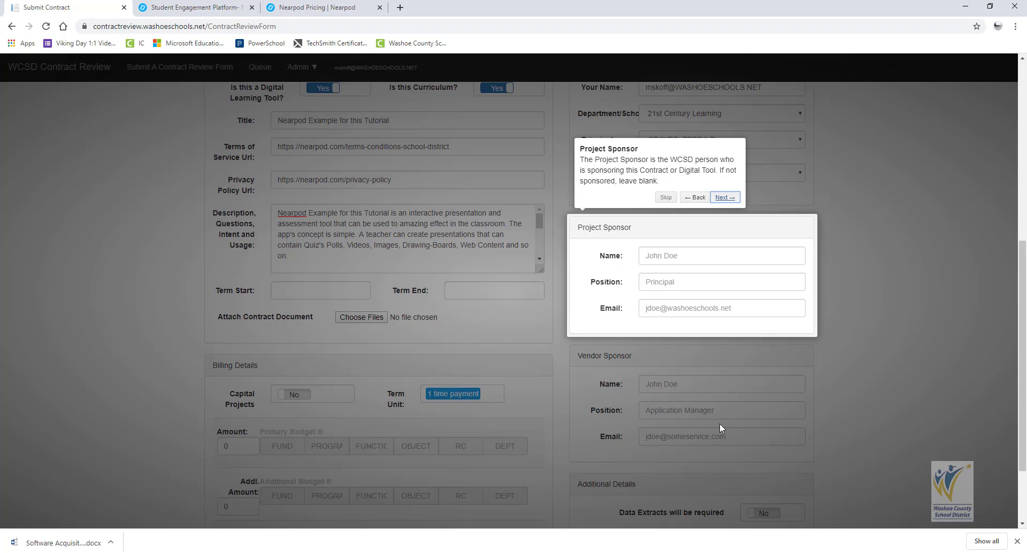
pyautogui.click(726, 198)
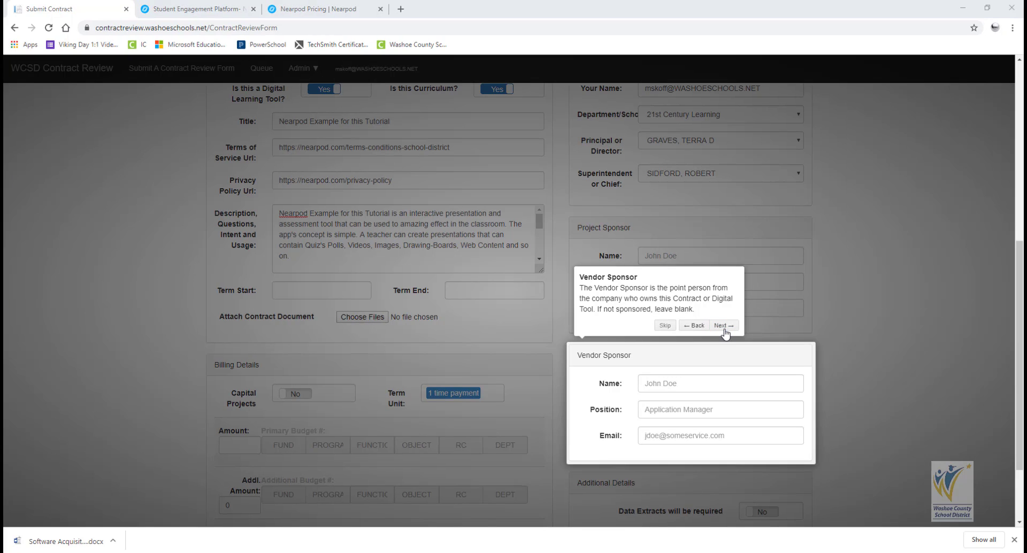
pyautogui.click(725, 330)
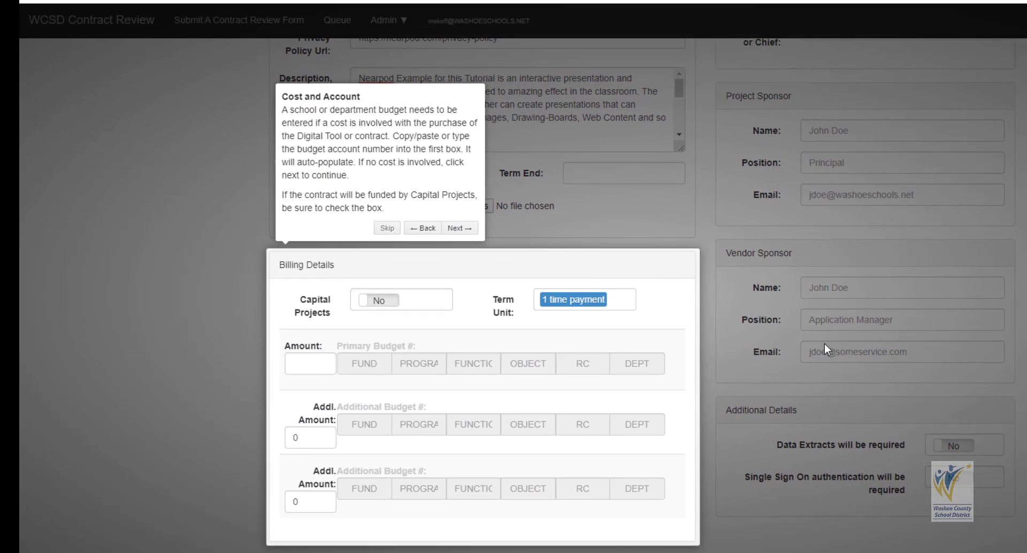
# Set the primary billing amount to 120 and change the term unit to per year
pyautogui.click(307, 371)
pyautogui.write('12')
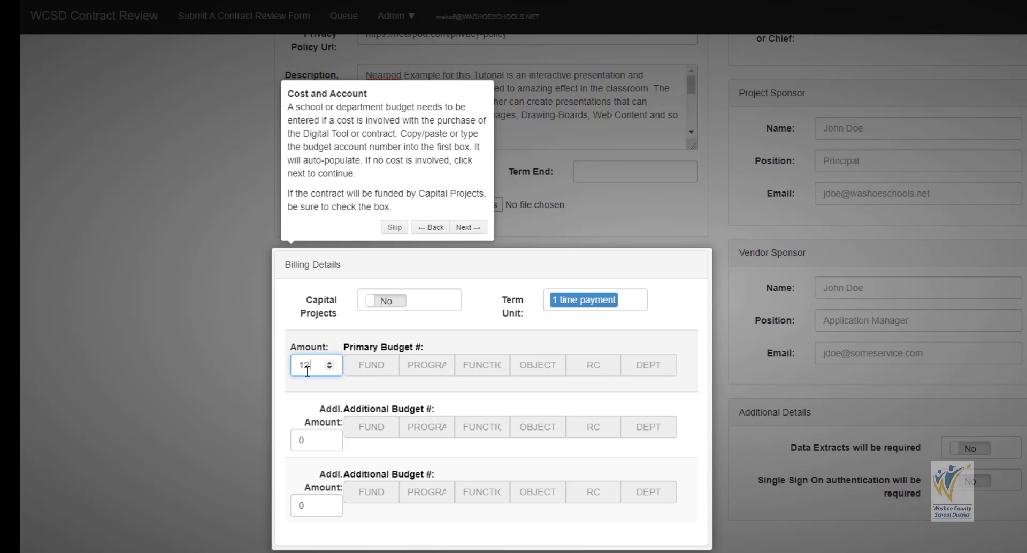
pyautogui.write('0')
pyautogui.click(623, 299)
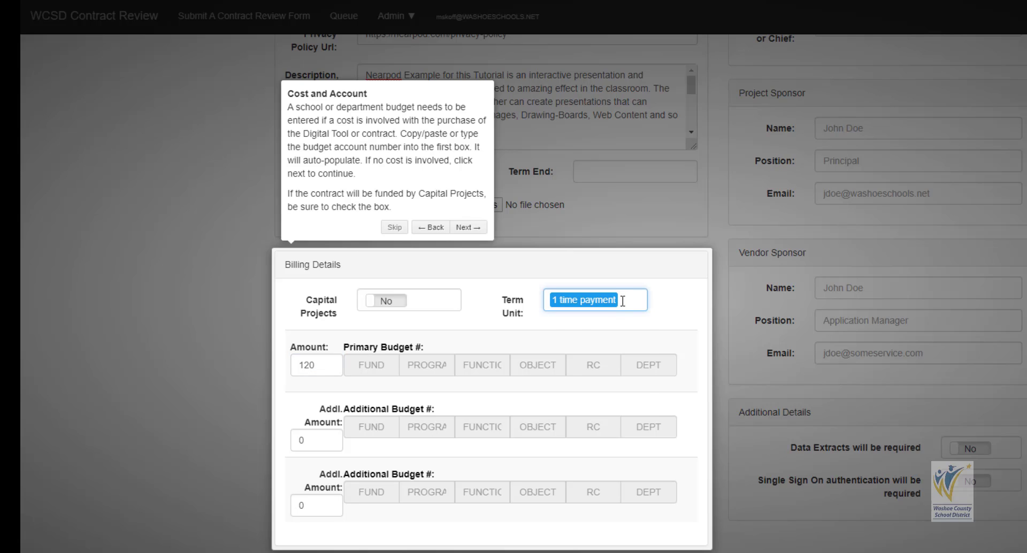
pyautogui.press('BackSpace')
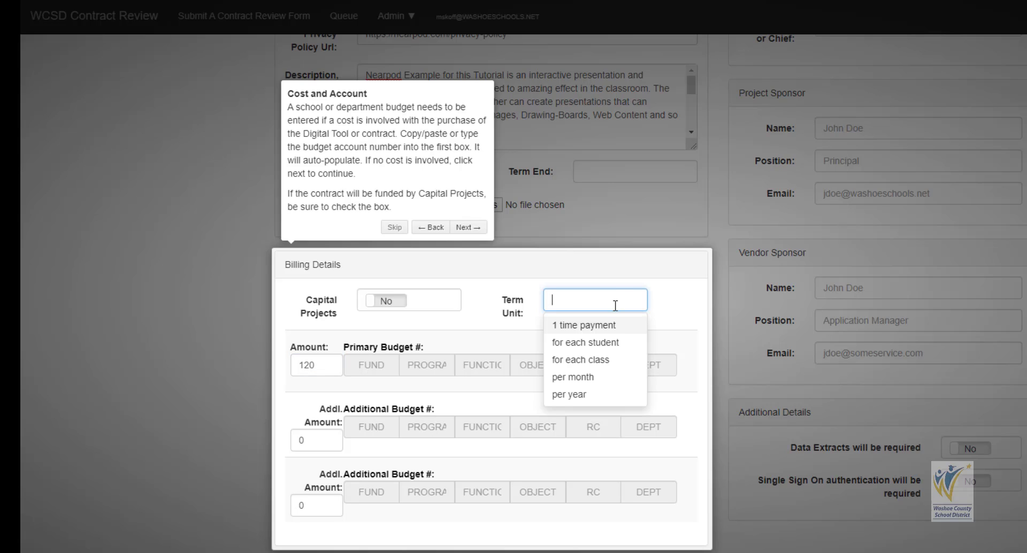
pyautogui.click(572, 395)
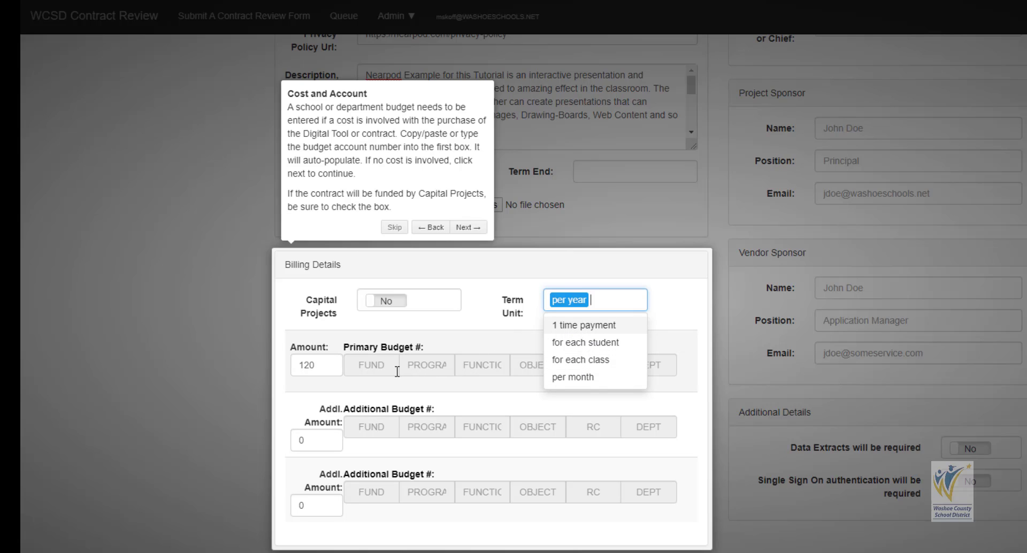
# Paste the primary budget account number, leave Capital Projects at No, and advance the guide to the additional details
pyautogui.click(355, 369)
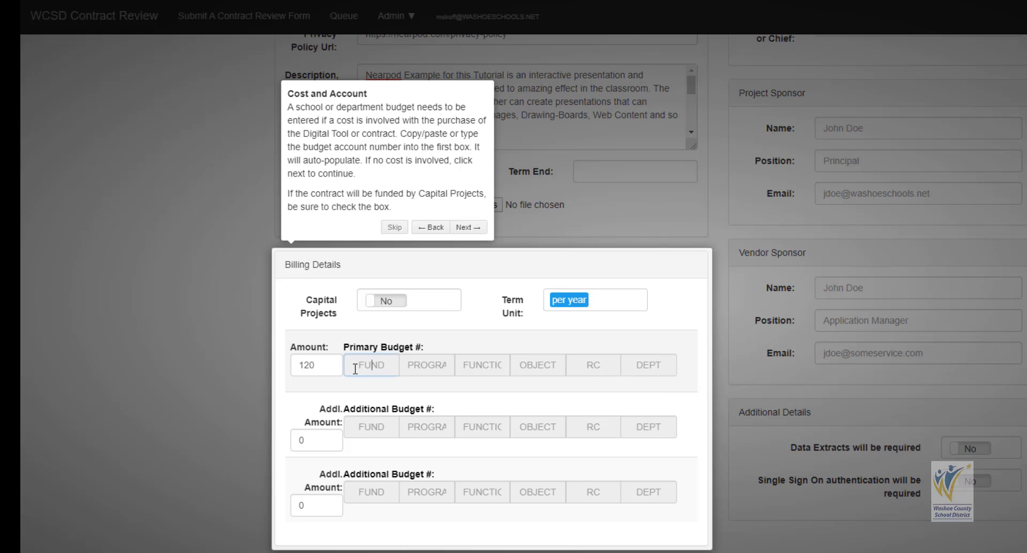
pyautogui.hotkey('ctrl', 'v')
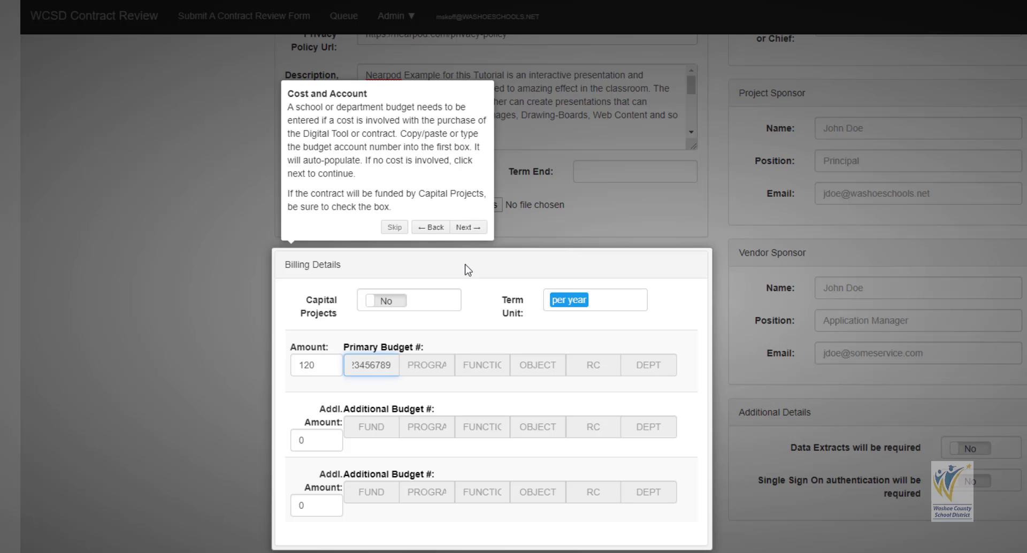
pyautogui.click(468, 229)
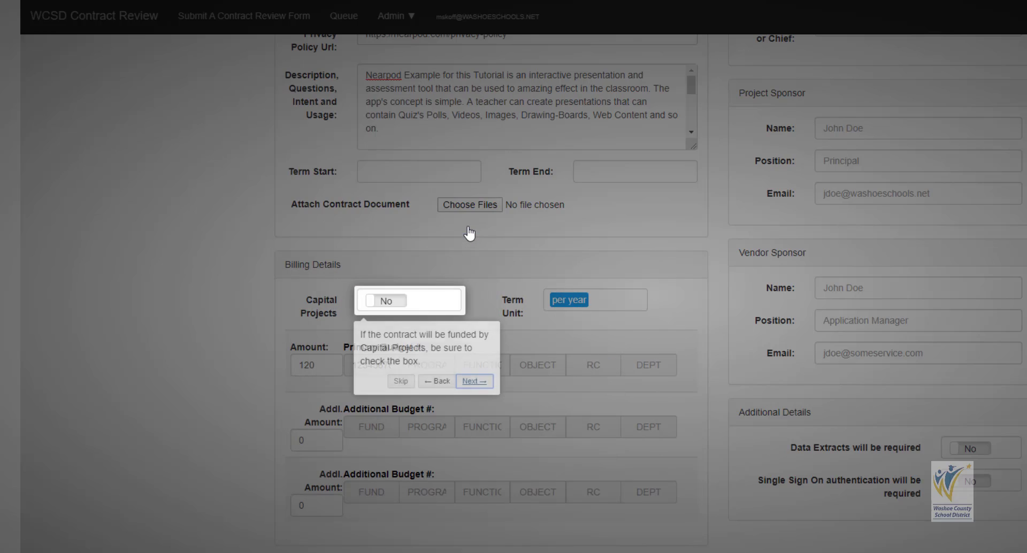
pyautogui.click(382, 303)
pyautogui.click(385, 324)
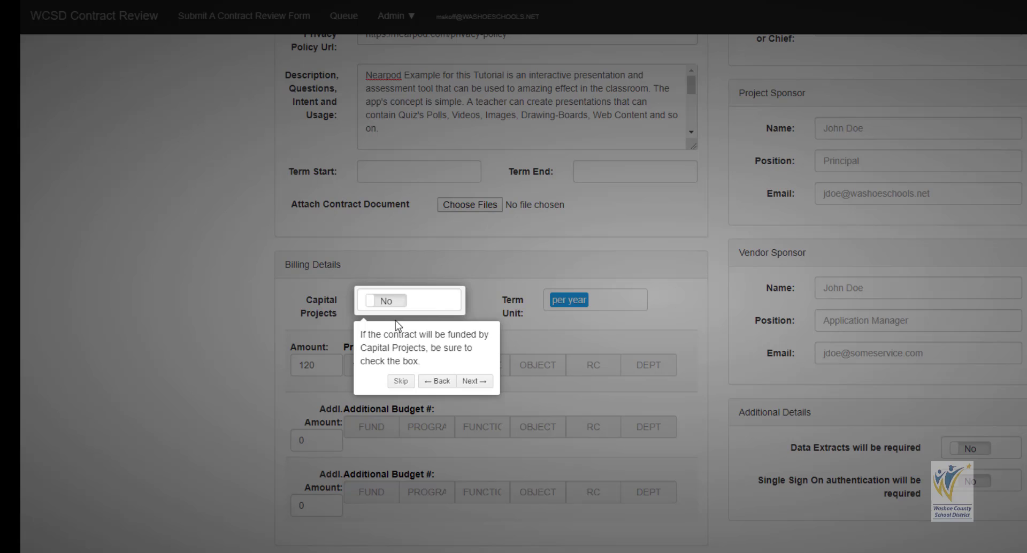
pyautogui.click(475, 380)
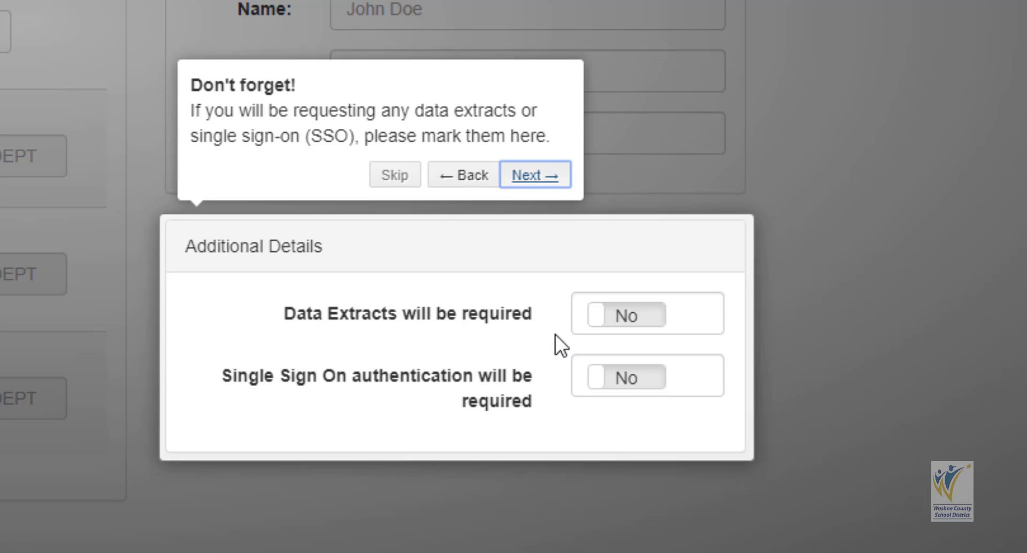
# Try the Data Extracts and Single Sign On requirements, switching each to Yes and back to No
pyautogui.click(620, 318)
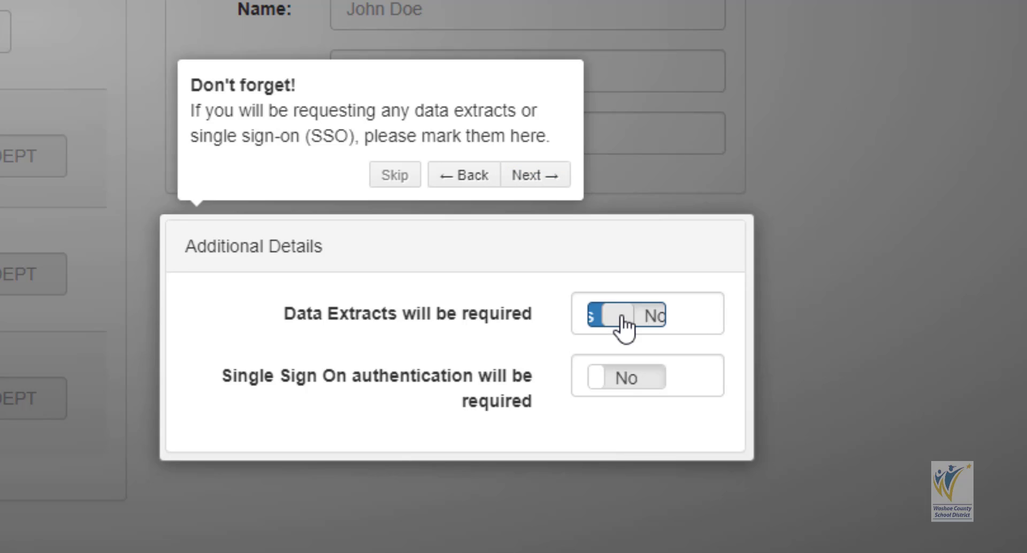
pyautogui.click(620, 319)
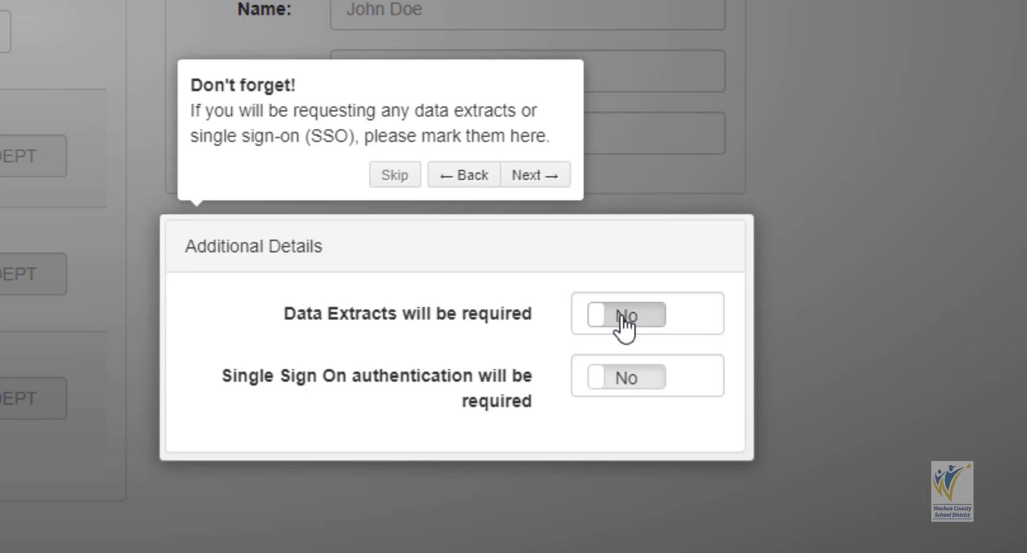
pyautogui.click(624, 377)
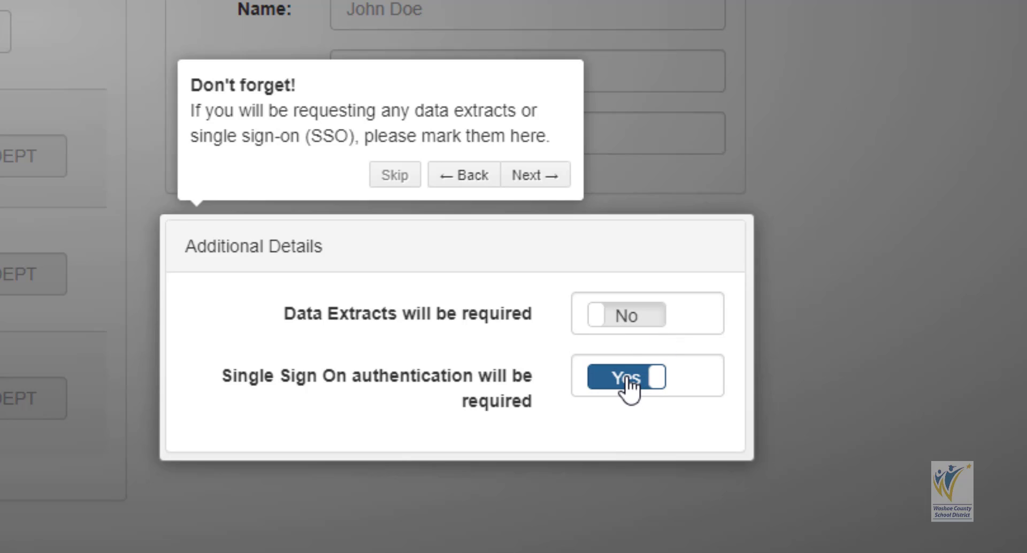
pyautogui.click(625, 377)
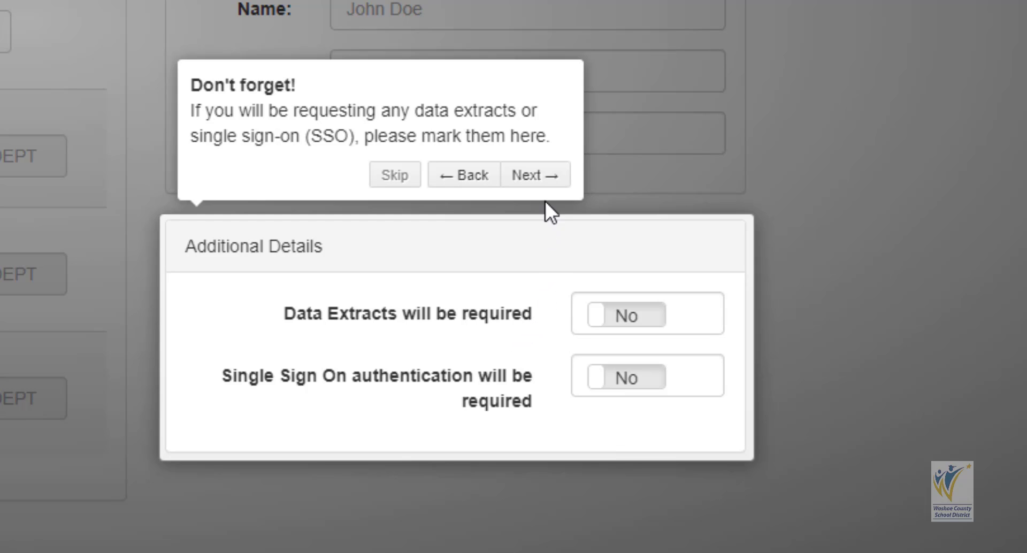
# Advance to the guide's final page and finish the guided walkthrough of the contract form
pyautogui.click(535, 175)
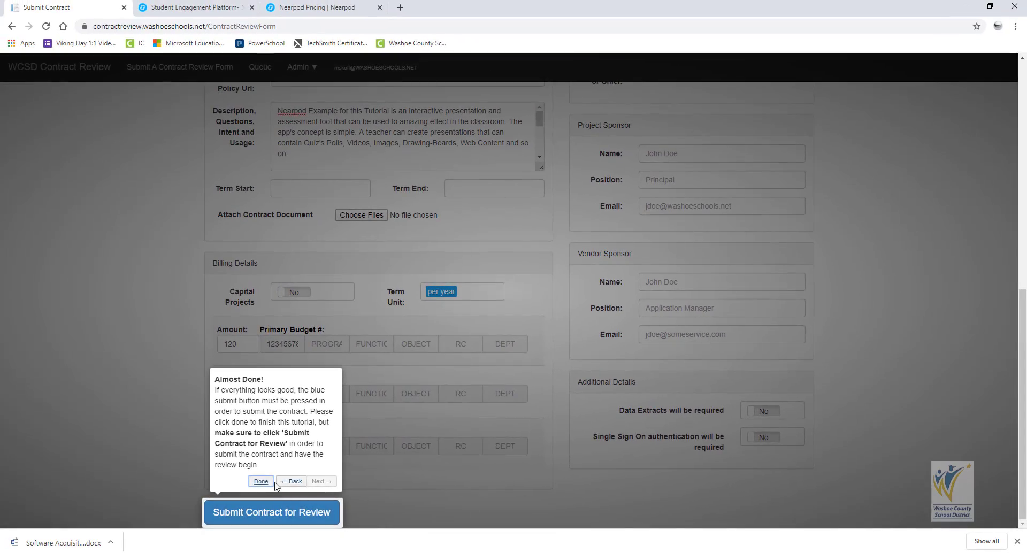
pyautogui.click(261, 482)
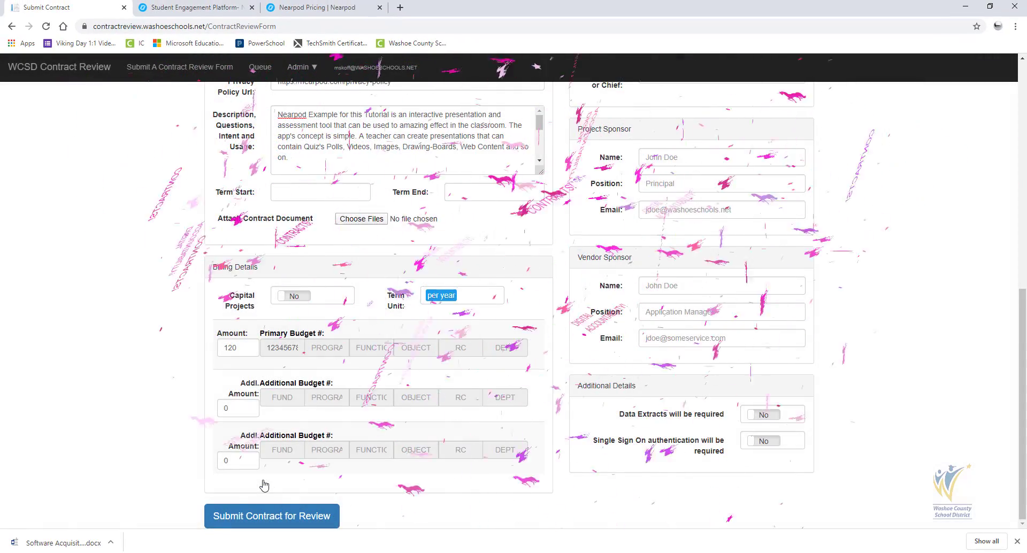